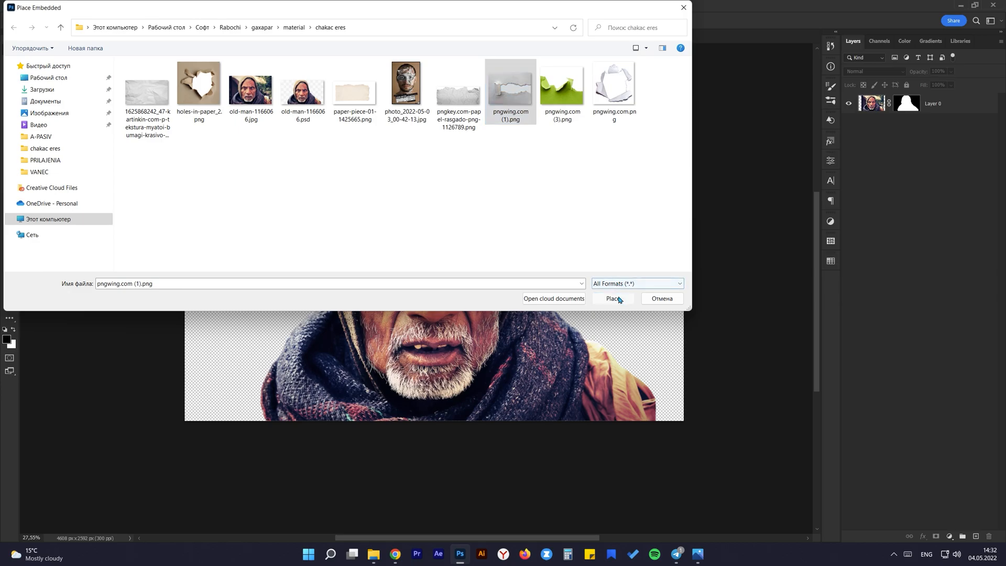
# Scale the placed torn-paper image to about 54.2%, rotate it to about 79.8°, and position its opening over the man's face
pyautogui.moveTo(631, 137); pyautogui.dragTo(569, 382)
pyautogui.moveTo(522, 62); pyautogui.dragTo(496, 125)
pyautogui.moveTo(484, 231); pyautogui.dragTo(509, 199)
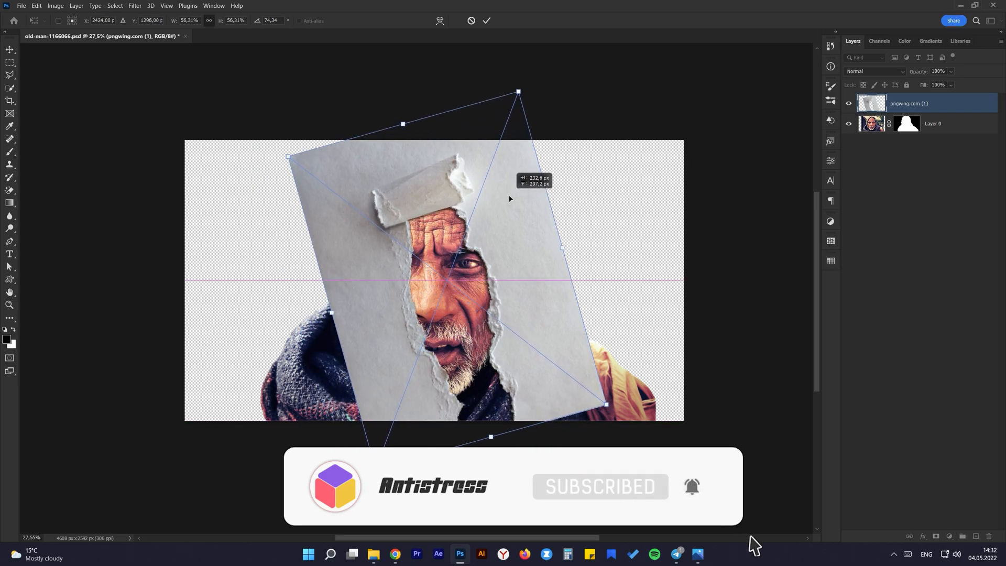
pyautogui.moveTo(533, 82); pyautogui.dragTo(533, 106)
pyautogui.moveTo(504, 194); pyautogui.dragTo(514, 189)
pyautogui.moveTo(543, 103); pyautogui.dragTo(541, 108)
pyautogui.moveTo(516, 200); pyautogui.dragTo(514, 203)
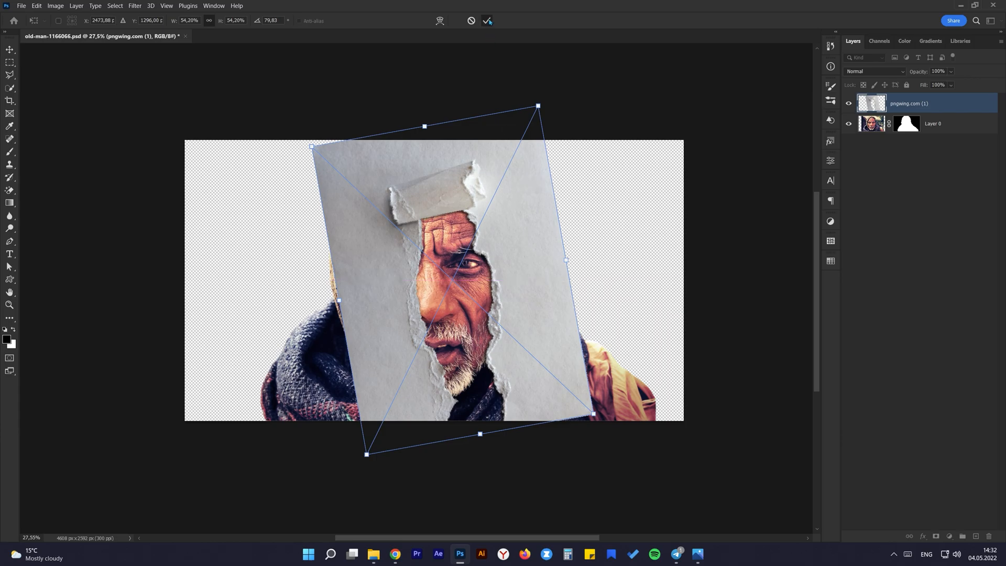
pyautogui.click(487, 20)
# Place the embedded crumpled-paper texture at canvas-filling size and put its layer beneath the pngwing.com (1) torn-paper layer
pyautogui.click(22, 6)
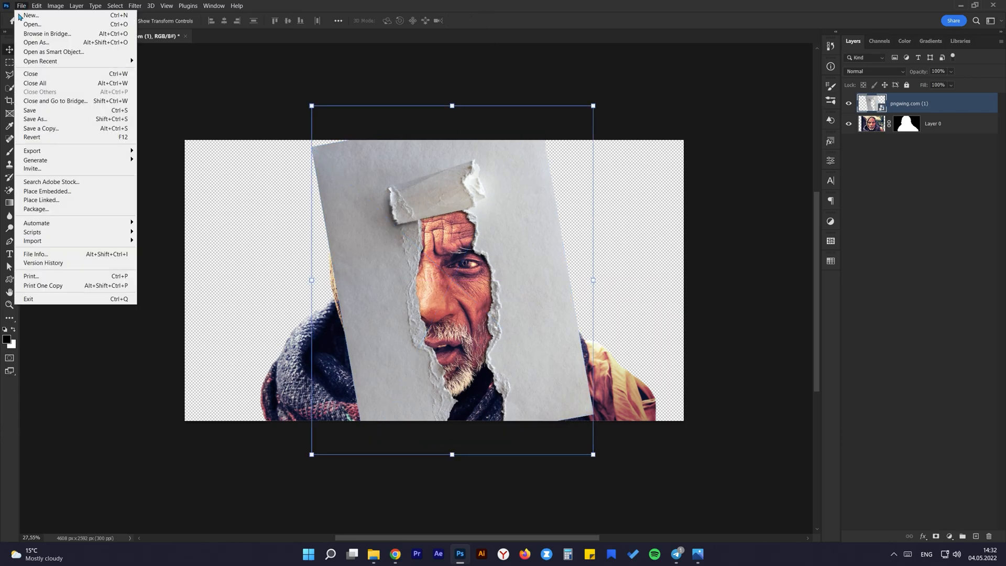
pyautogui.click(63, 193)
pyautogui.click(148, 97)
pyautogui.click(608, 297)
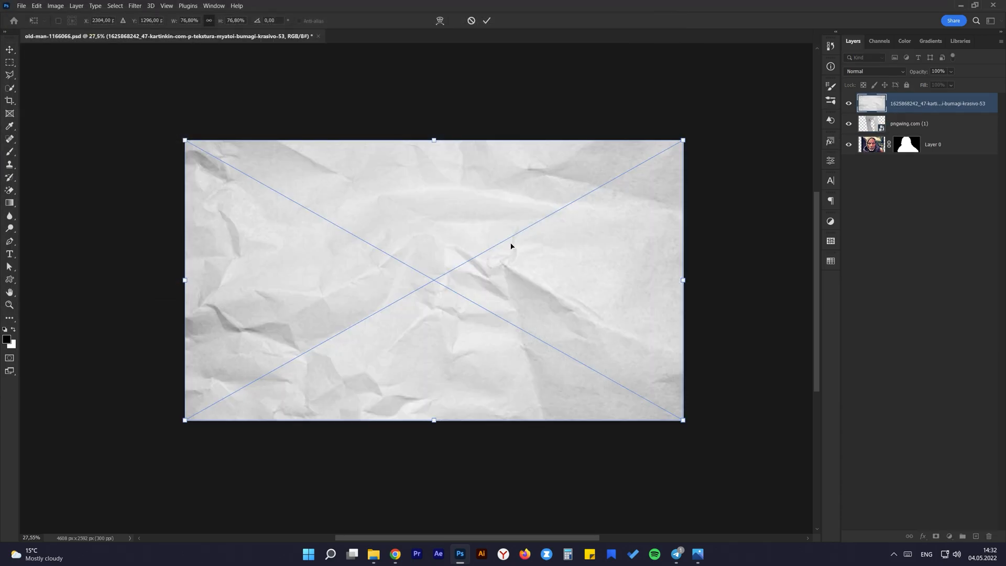
pyautogui.click(487, 21)
pyautogui.moveTo(871, 119); pyautogui.dragTo(871, 96)
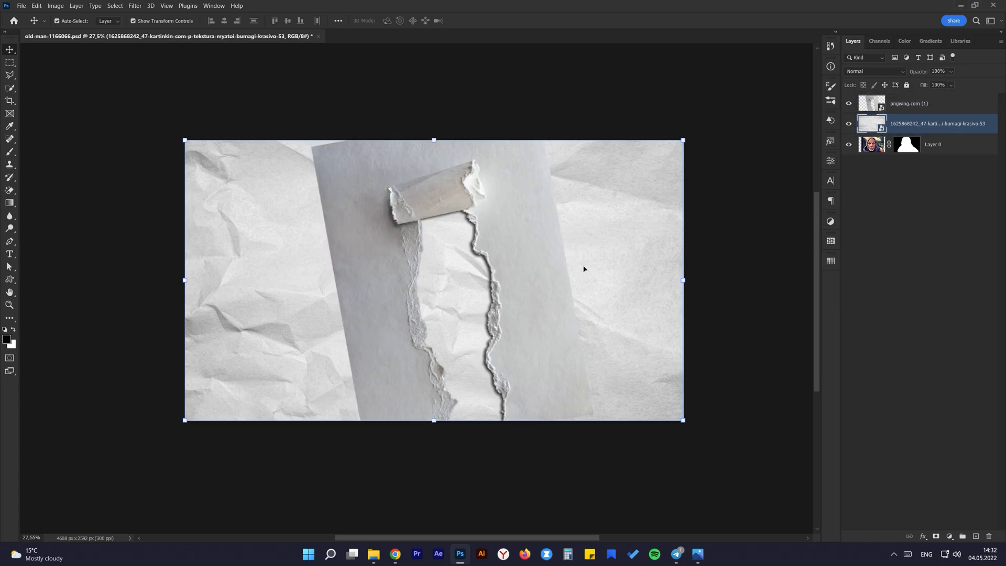
# Add a layer mask to the pngwing.com (1) torn-paper layer
pyautogui.scroll(1, 520, 235)
pyautogui.moveTo(463, 290); pyautogui.dragTo(469, 279)
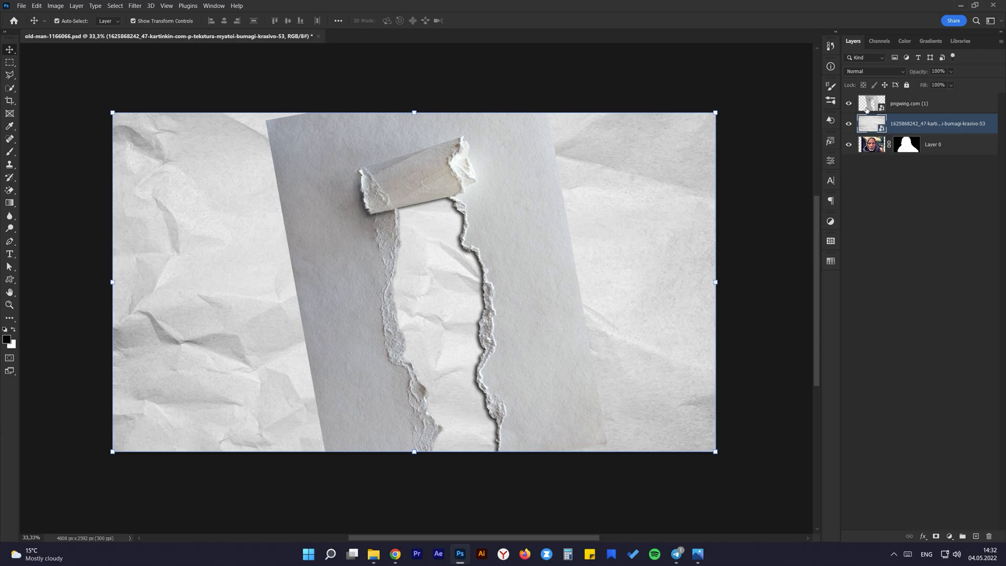
pyautogui.click(867, 109)
pyautogui.click(936, 536)
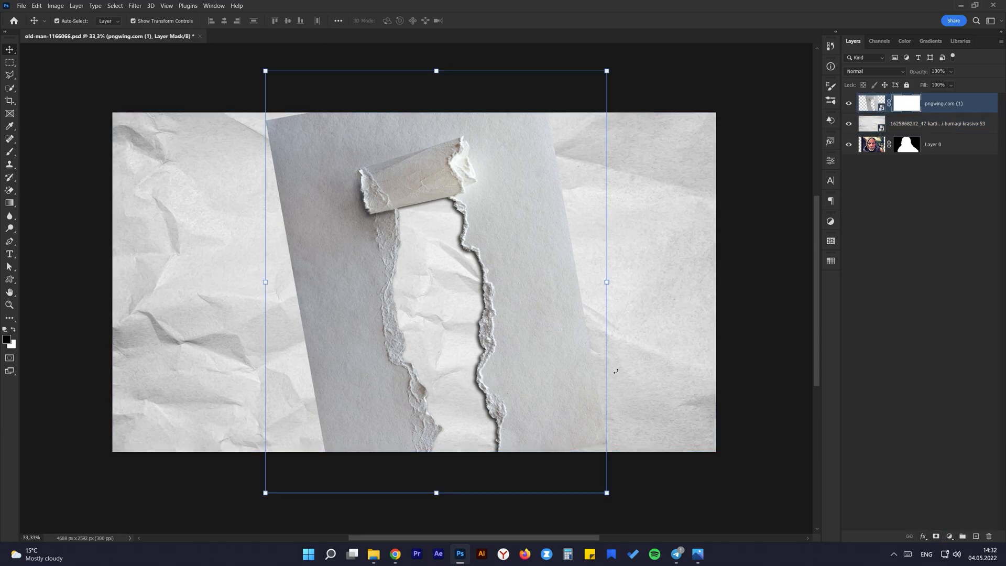
# Brush black on the torn-paper layer's mask to hide the flat paper around the roll and ripped edges, blending it into the texture
pyautogui.press('b')
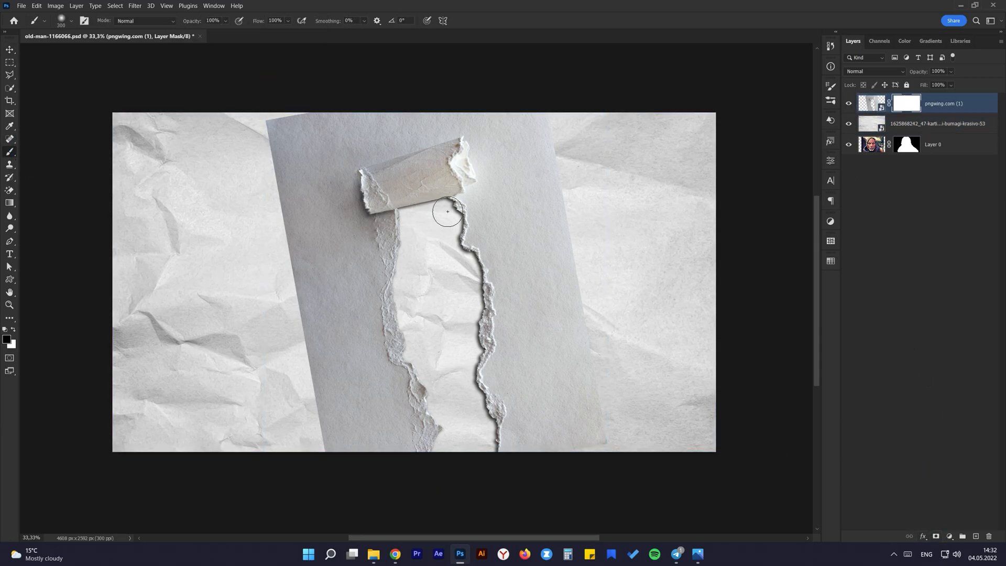
pyautogui.moveTo(539, 209); pyautogui.dragTo(568, 216)
pyautogui.moveTo(560, 229); pyautogui.dragTo(560, 230)
pyautogui.moveTo(558, 175)
pyautogui.mouseDown()
pyautogui.moveTo(533, 102)
pyautogui.moveTo(590, 258)
pyautogui.moveTo(575, 261)
pyautogui.moveTo(590, 370)
pyautogui.moveTo(562, 290)
pyautogui.moveTo(578, 407)
pyautogui.moveTo(552, 370)
pyautogui.moveTo(536, 417)
pyautogui.mouseUp()
pyautogui.moveTo(567, 360); pyautogui.dragTo(557, 366)
pyautogui.moveTo(307, 241)
pyautogui.mouseDown()
pyautogui.moveTo(342, 369)
pyautogui.moveTo(339, 340)
pyautogui.moveTo(355, 342)
pyautogui.moveTo(373, 390)
pyautogui.moveTo(371, 422)
pyautogui.moveTo(329, 341)
pyautogui.moveTo(312, 197)
pyautogui.moveTo(294, 236)
pyautogui.moveTo(324, 228)
pyautogui.moveTo(331, 238)
pyautogui.moveTo(306, 192)
pyautogui.moveTo(310, 136)
pyautogui.moveTo(350, 146)
pyautogui.moveTo(435, 114)
pyautogui.moveTo(497, 117)
pyautogui.mouseUp()
pyautogui.scroll(-1, 465, 282)
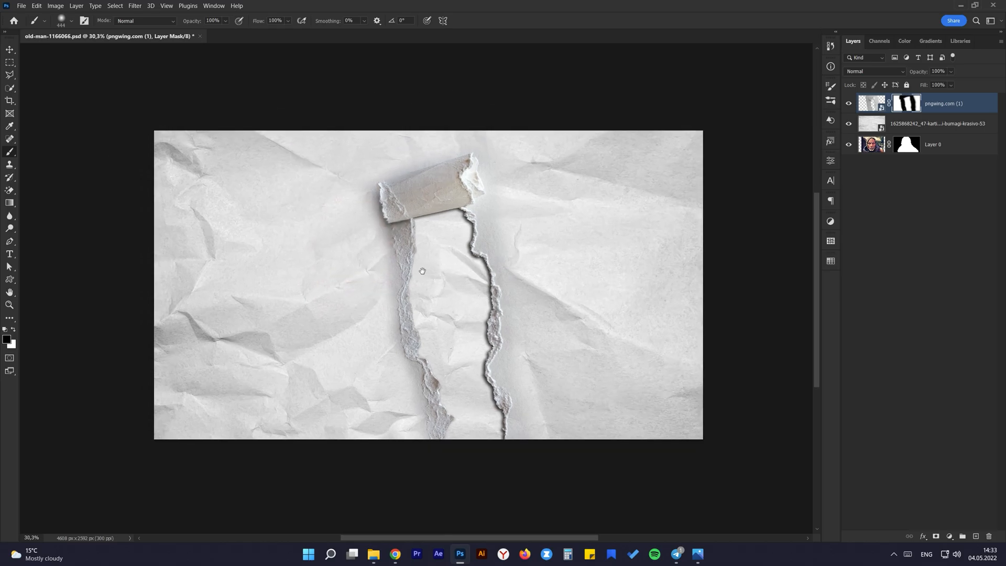
# Add a Brightness/Contrast adjustment clipped to the torn-paper layer, raising the brightness and lowering the contrast to match the texture
pyautogui.click(880, 107)
pyautogui.click(950, 536)
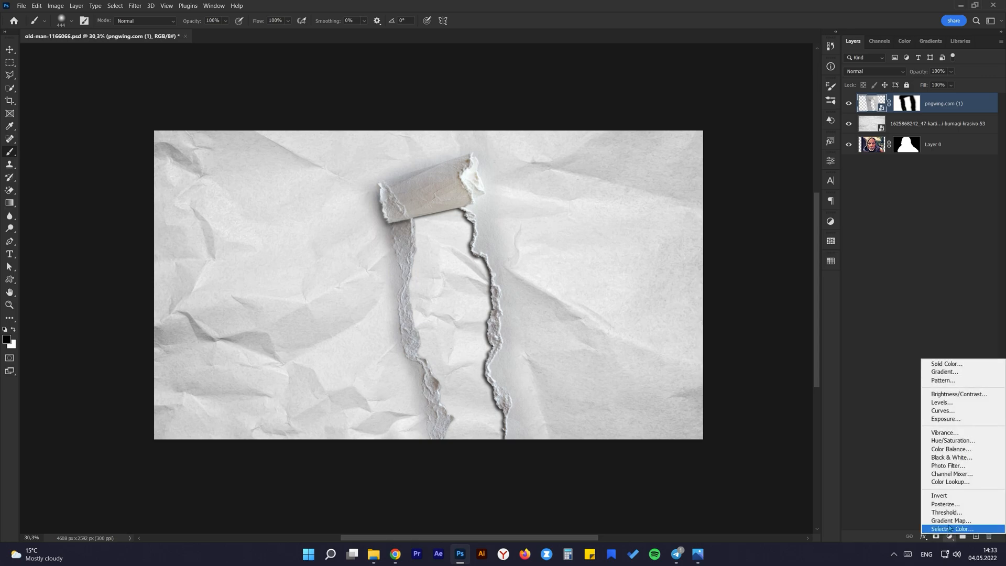
pyautogui.click(949, 394)
pyautogui.click(747, 389)
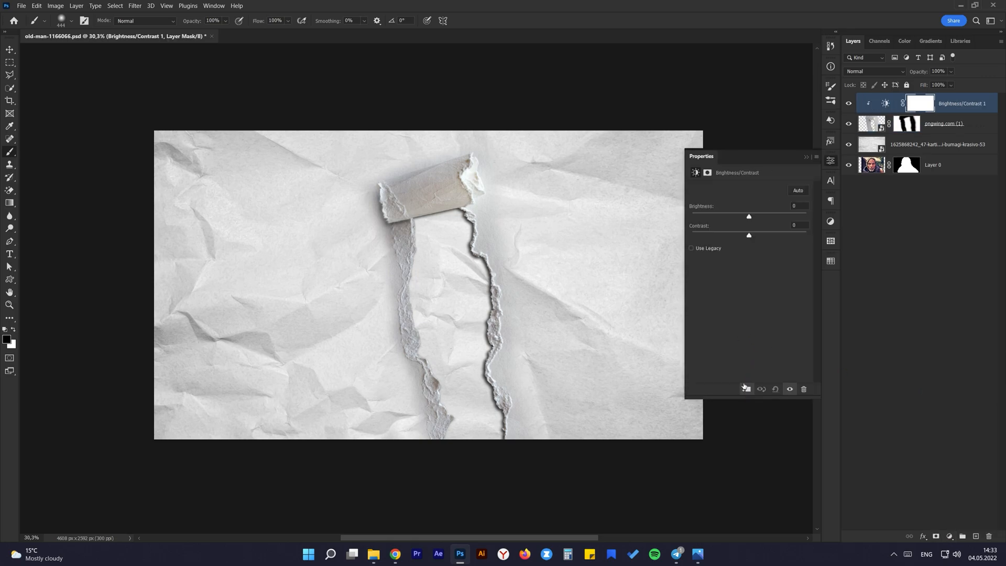
pyautogui.moveTo(753, 220); pyautogui.dragTo(760, 220)
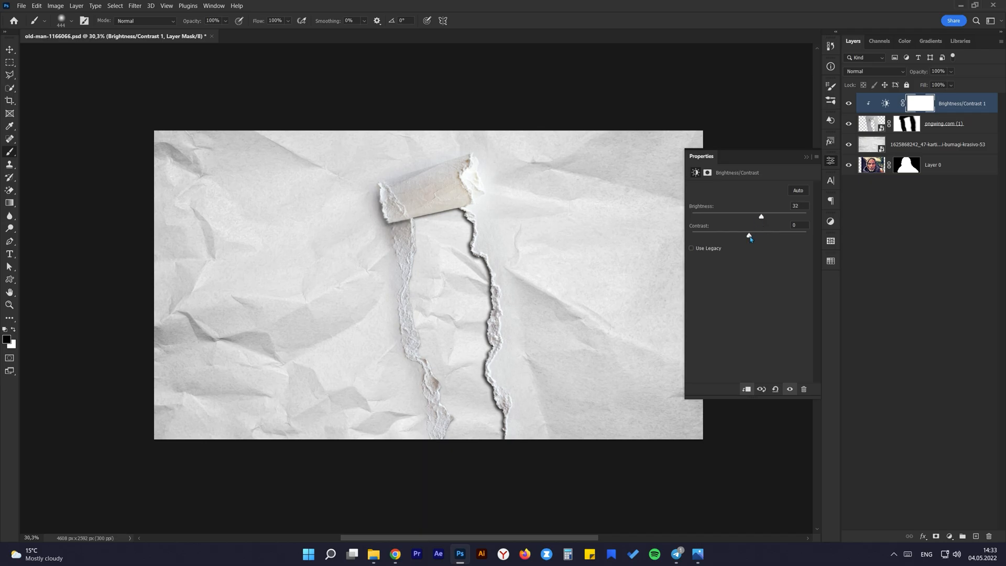
pyautogui.moveTo(743, 237); pyautogui.dragTo(728, 237)
pyautogui.moveTo(762, 217); pyautogui.dragTo(769, 217)
pyautogui.click(807, 158)
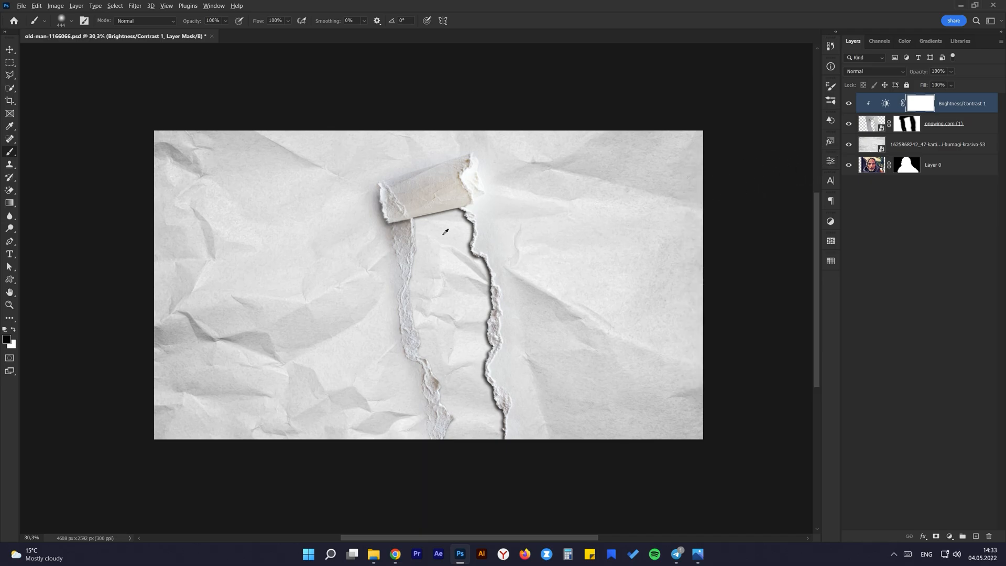
# Brush black on the crumpled-paper layer's mask inside the ripped opening to reveal the man's face beneath
pyautogui.keyDown('alt'); pyautogui.scroll(1, 441, 243); pyautogui.keyUp('alt')
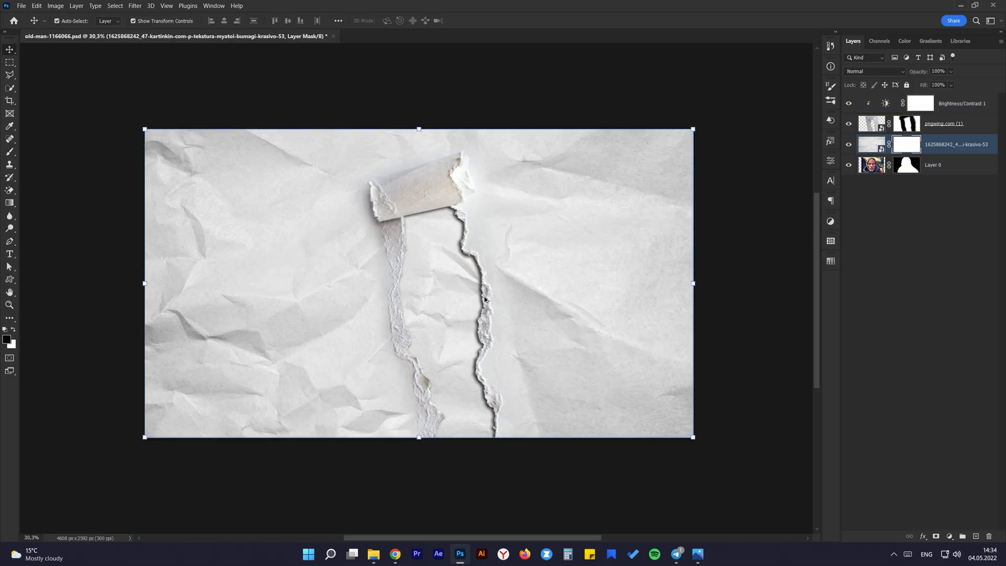
pyautogui.scroll(8, 439, 247)
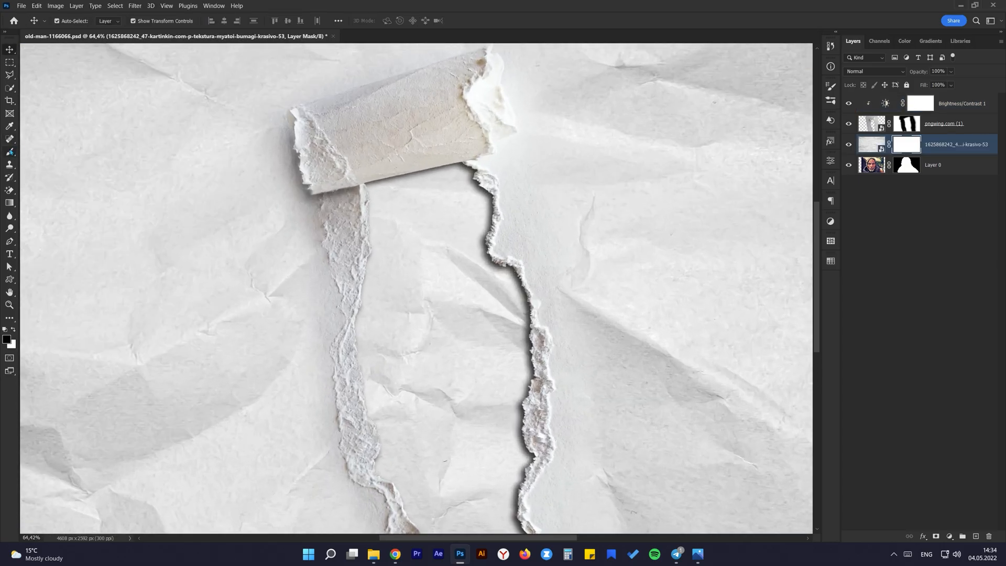
pyautogui.click(10, 152)
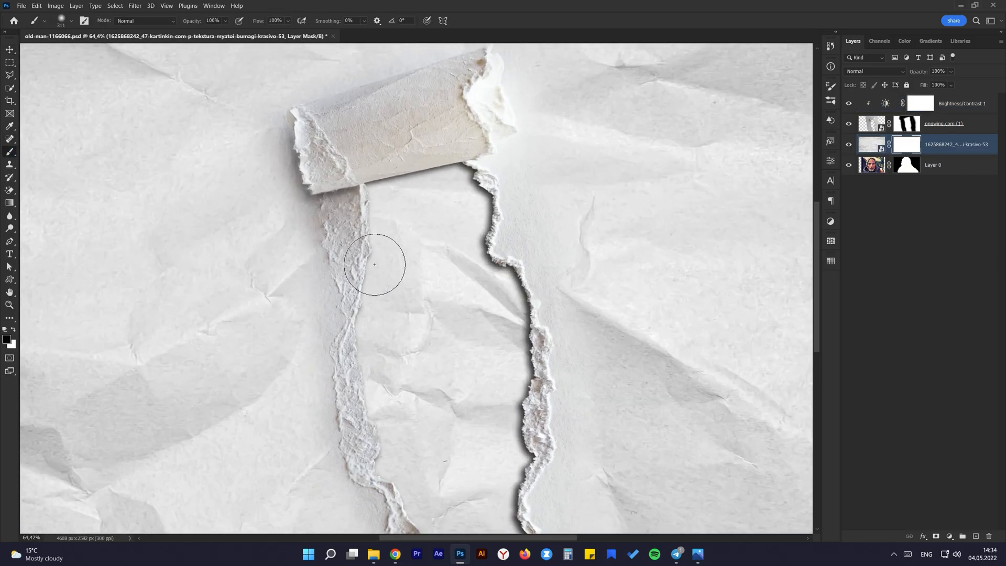
pyautogui.moveTo(415, 216)
pyautogui.keyDown('alt'); pyautogui.mouseDown()
pyautogui.moveTo(400, 215)
pyautogui.moveTo(441, 195)
pyautogui.moveTo(462, 198)
pyautogui.moveTo(473, 259)
pyautogui.moveTo(509, 340)
pyautogui.mouseUp(); pyautogui.keyUp('alt')
pyautogui.keyDown('alt'); pyautogui.moveTo(493, 281); pyautogui.dragTo(493, 273); pyautogui.keyUp('alt')
pyautogui.scroll(-5, 493, 273)
pyautogui.moveTo(503, 336)
pyautogui.mouseDown()
pyautogui.moveTo(524, 419)
pyautogui.moveTo(451, 524)
pyautogui.moveTo(382, 312)
pyautogui.moveTo(370, 212)
pyautogui.mouseUp()
pyautogui.moveTo(370, 212)
pyautogui.mouseDown()
pyautogui.moveTo(415, 340)
pyautogui.moveTo(421, 198)
pyautogui.moveTo(476, 202)
pyautogui.mouseUp()
pyautogui.scroll(-5, 456, 235)
pyautogui.moveTo(453, 271)
pyautogui.keyDown('alt'); pyautogui.mouseDown()
pyautogui.moveTo(464, 271)
pyautogui.moveTo(503, 356)
pyautogui.moveTo(461, 419)
pyautogui.moveTo(518, 487)
pyautogui.moveTo(524, 472)
pyautogui.mouseUp(); pyautogui.keyUp('alt')
pyautogui.scroll(-2, 454, 320)
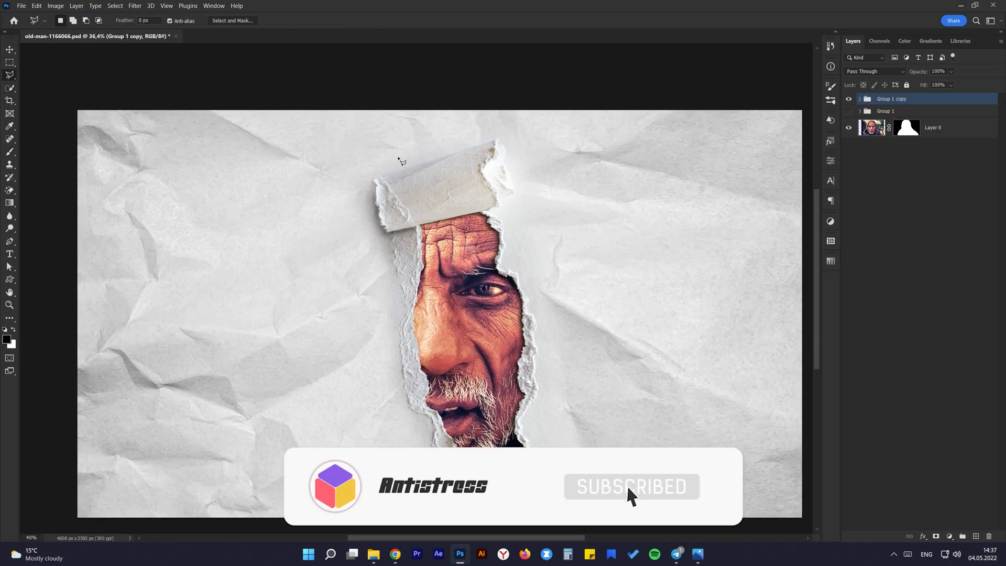
# Trace a lasso selection around the rolled paper flap and the outer outline of the ripped edges on Group 1 copy
pyautogui.scroll(5, 401, 161)
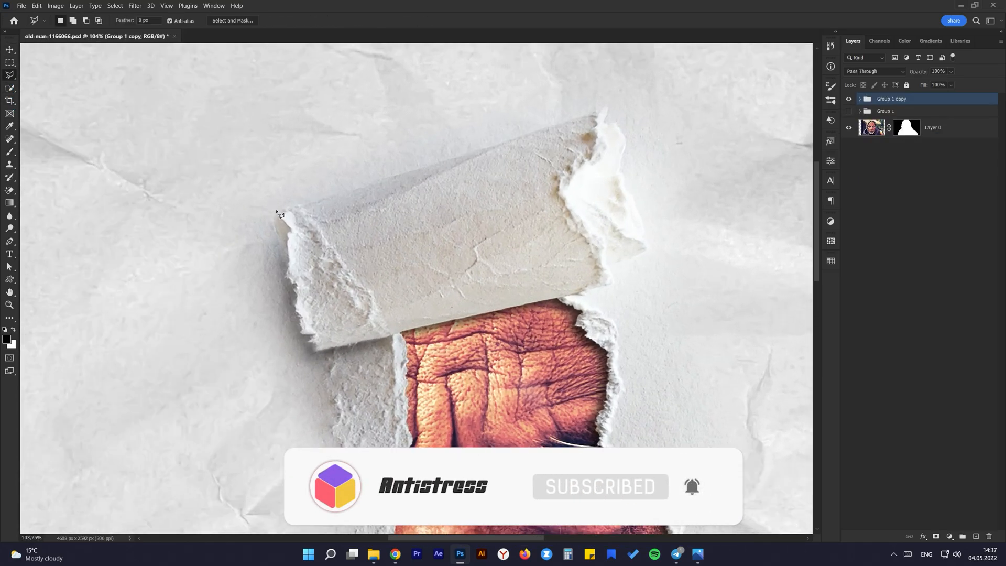
pyautogui.moveTo(301, 206); pyautogui.dragTo(547, 128)
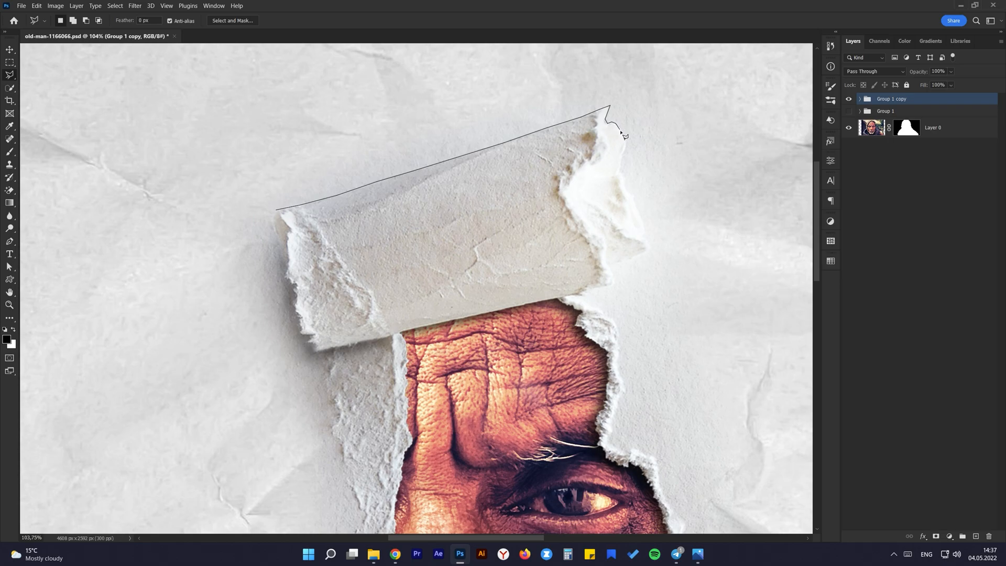
pyautogui.moveTo(634, 197)
pyautogui.mouseDown()
pyautogui.moveTo(647, 243)
pyautogui.moveTo(642, 284)
pyautogui.moveTo(722, 242)
pyautogui.moveTo(621, 302)
pyautogui.moveTo(677, 331)
pyautogui.moveTo(707, 435)
pyautogui.moveTo(536, 254)
pyautogui.moveTo(529, 352)
pyautogui.moveTo(593, 376)
pyautogui.moveTo(597, 413)
pyautogui.moveTo(535, 275)
pyautogui.moveTo(560, 439)
pyautogui.moveTo(552, 270)
pyautogui.moveTo(539, 289)
pyautogui.moveTo(528, 437)
pyautogui.moveTo(499, 289)
pyautogui.moveTo(504, 335)
pyautogui.moveTo(600, 449)
pyautogui.moveTo(594, 481)
pyautogui.moveTo(576, 302)
pyautogui.moveTo(562, 427)
pyautogui.moveTo(222, 460)
pyautogui.moveTo(195, 363)
pyautogui.moveTo(200, 242)
pyautogui.moveTo(186, 104)
pyautogui.moveTo(374, 263)
pyautogui.moveTo(307, 232)
pyautogui.moveTo(285, 109)
pyautogui.moveTo(370, 245)
pyautogui.moveTo(371, 130)
pyautogui.moveTo(424, 245)
pyautogui.moveTo(379, 91)
pyautogui.moveTo(414, 246)
pyautogui.moveTo(373, 164)
pyautogui.mouseUp()
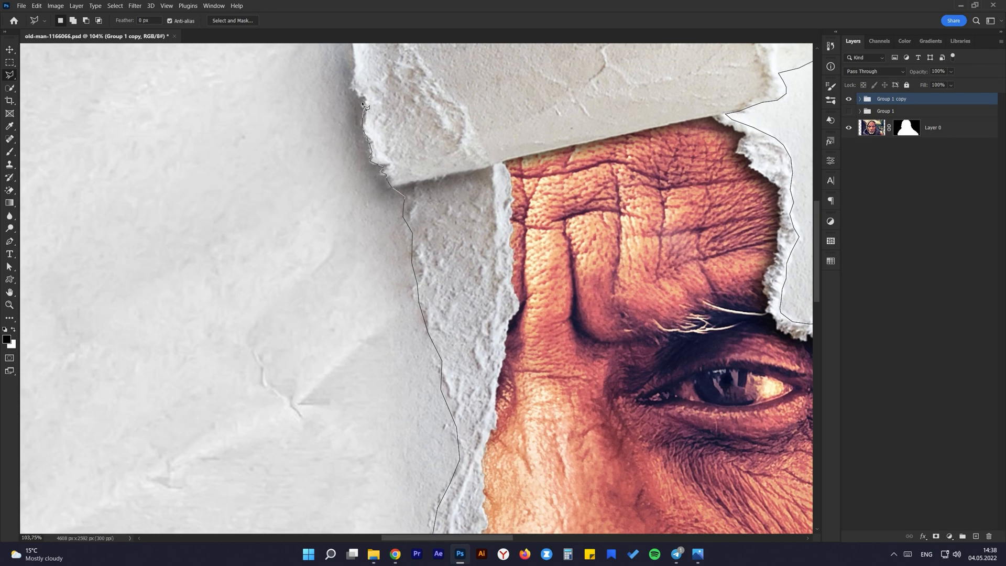
pyautogui.moveTo(364, 107); pyautogui.dragTo(452, 309)
pyautogui.click(450, 299)
pyautogui.click(440, 289)
pyautogui.click(443, 271)
pyautogui.click(447, 227)
pyautogui.click(431, 203)
pyautogui.scroll(-5, 402, 186)
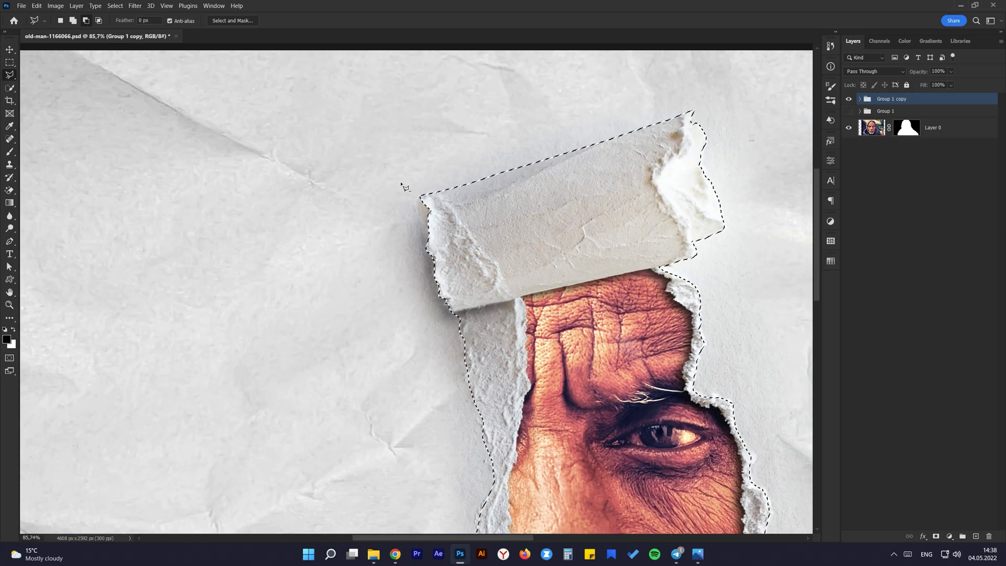
# Mask Group 1 copy with the selection so only the paper roll and torn edges remain, and switch to the Move tool
pyautogui.scroll(-8, 406, 187)
pyautogui.moveTo(460, 255); pyautogui.dragTo(446, 246)
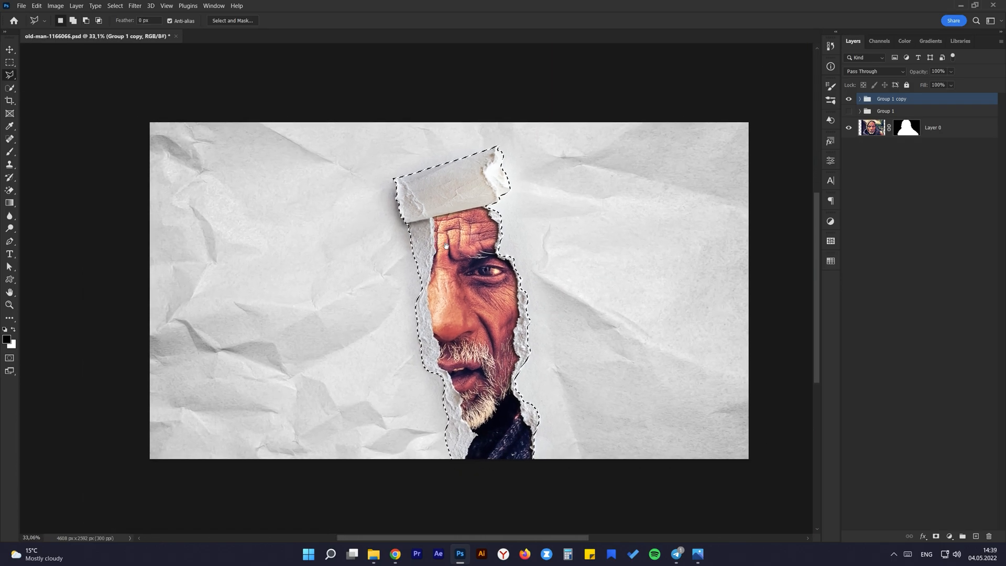
pyautogui.click(935, 535)
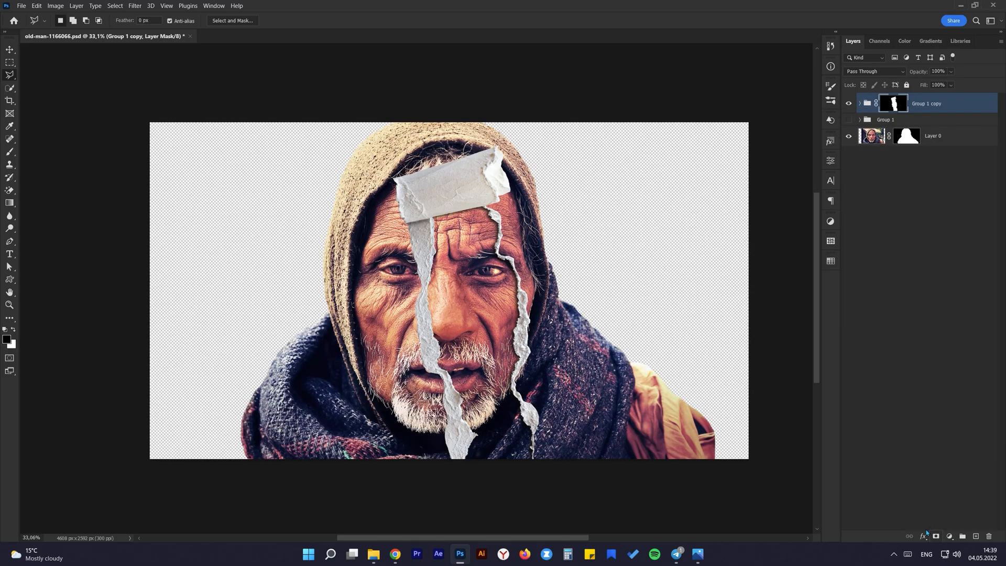
pyautogui.scroll(2, 490, 288)
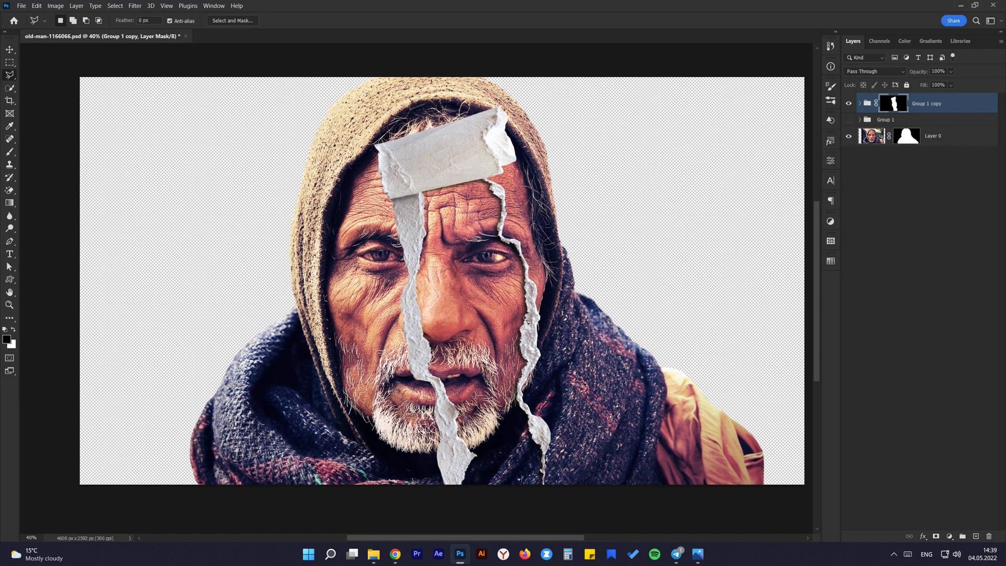
pyautogui.scroll(-2, 483, 292)
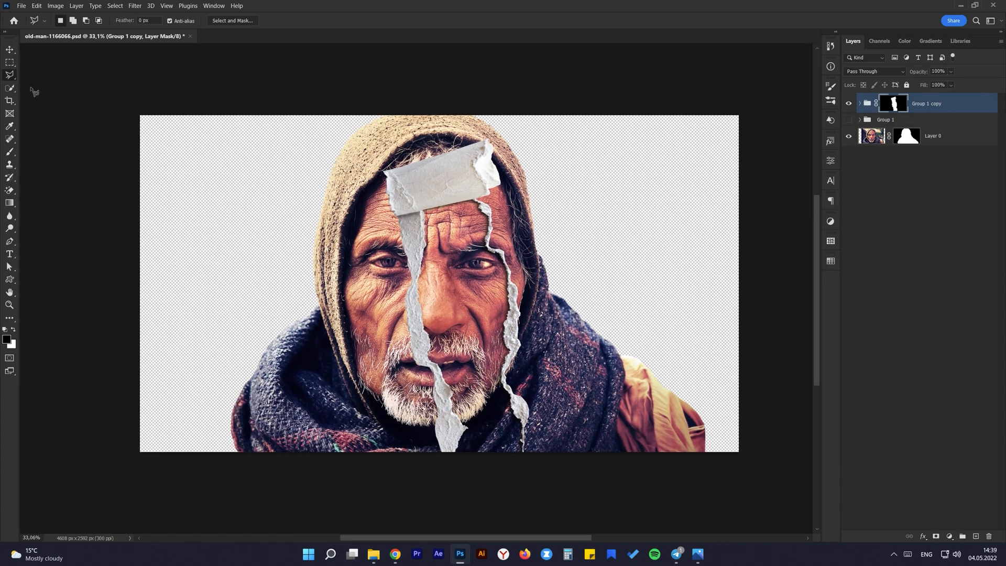
pyautogui.click(10, 54)
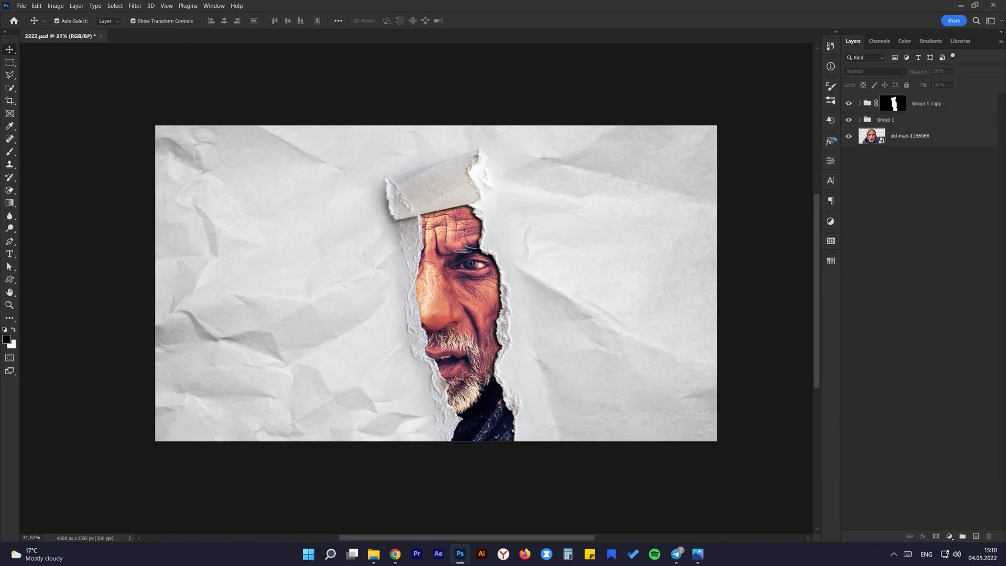
# Duplicate Group 1 as a smart object and hide the original group
pyautogui.click(884, 120)
pyautogui.hotkey('ctrl', 'j')
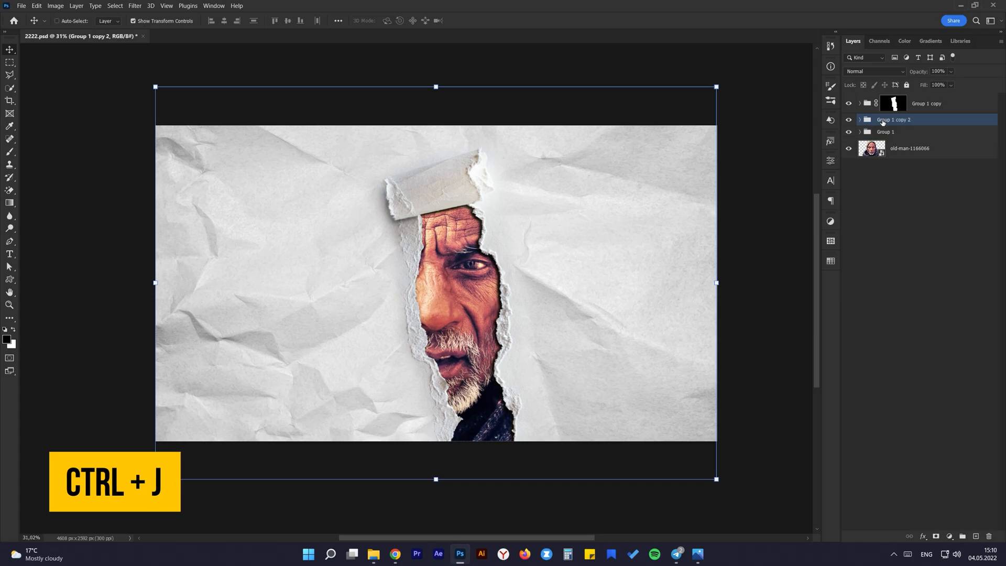
pyautogui.click(849, 132)
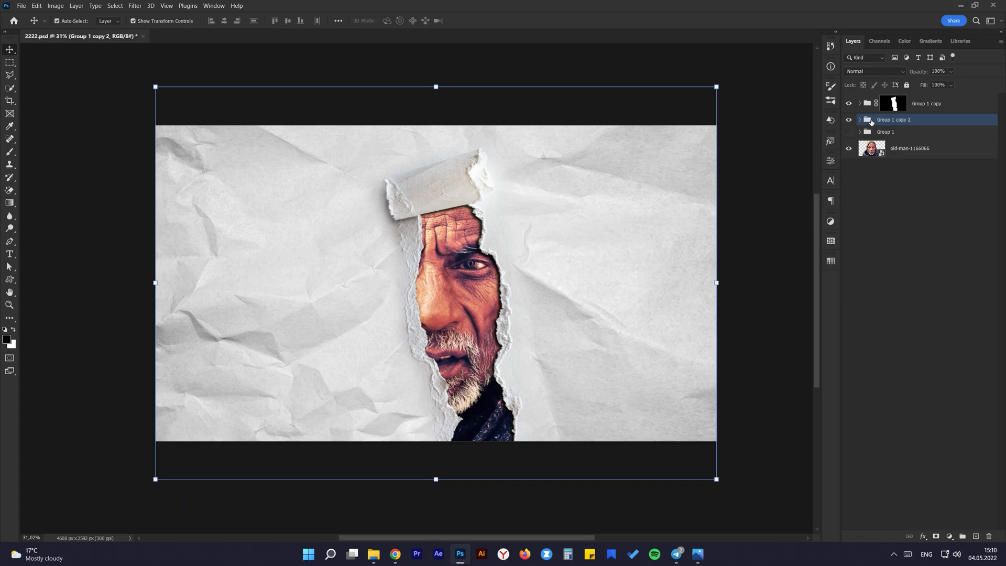
pyautogui.rightClick(905, 120)
pyautogui.click(938, 246)
# Apply a Brightness/Contrast adjustment to the Group 1 copy 2 smart object, with brightness at -72 and the contrast slightly raised
pyautogui.click(58, 7)
pyautogui.moveTo(88, 30)
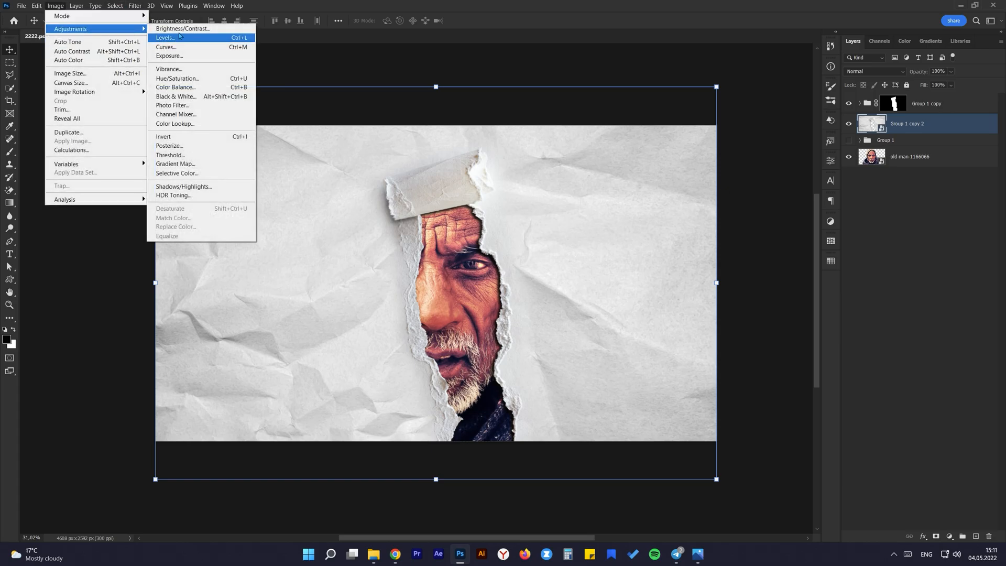
pyautogui.click(181, 28)
pyautogui.moveTo(643, 183); pyautogui.dragTo(626, 181)
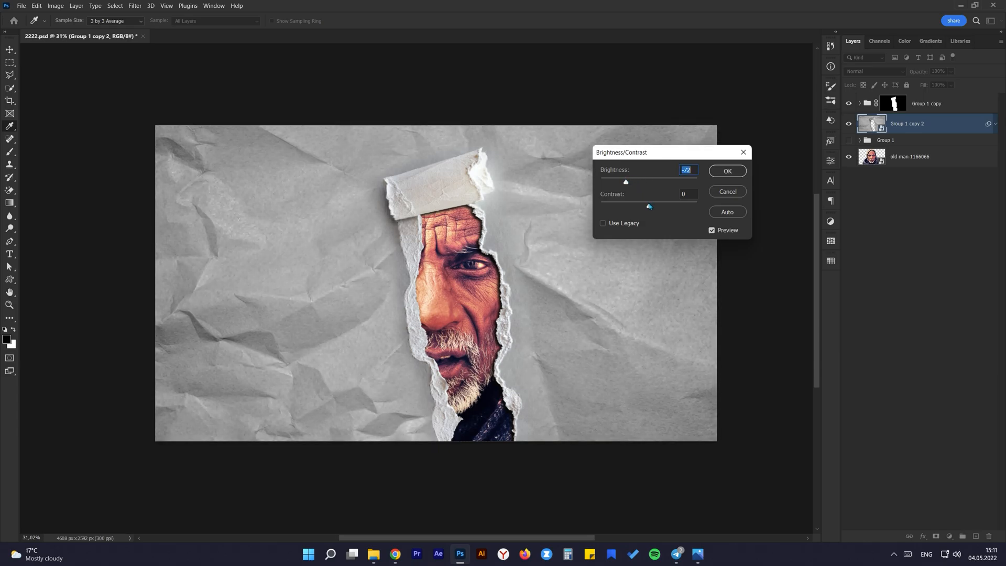
pyautogui.click(655, 208)
pyautogui.click(728, 171)
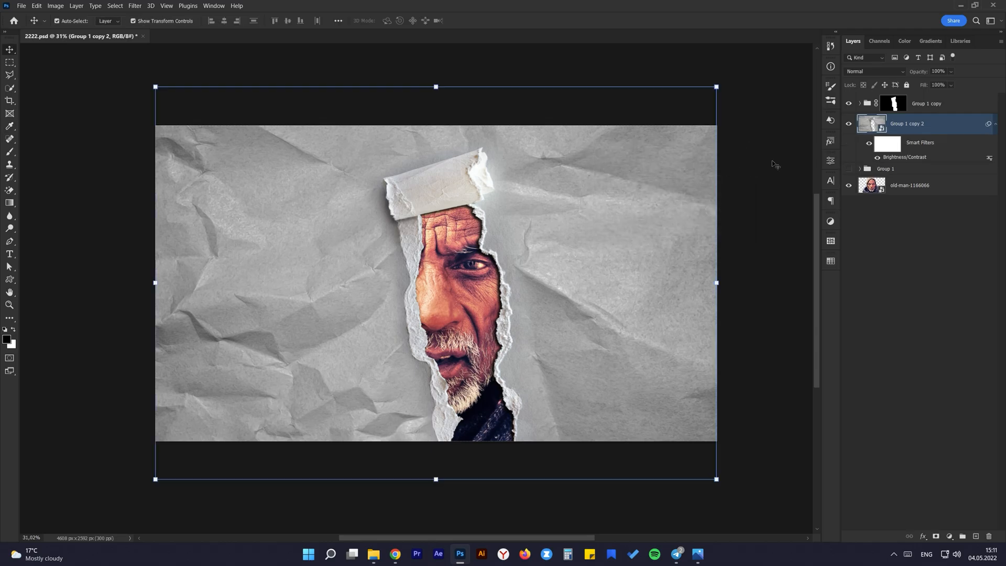
# Hide Group 1 copy and the old-man-1166066 layer, and save a copy of the document as map.psd on the desktop
pyautogui.click(850, 104)
pyautogui.click(850, 186)
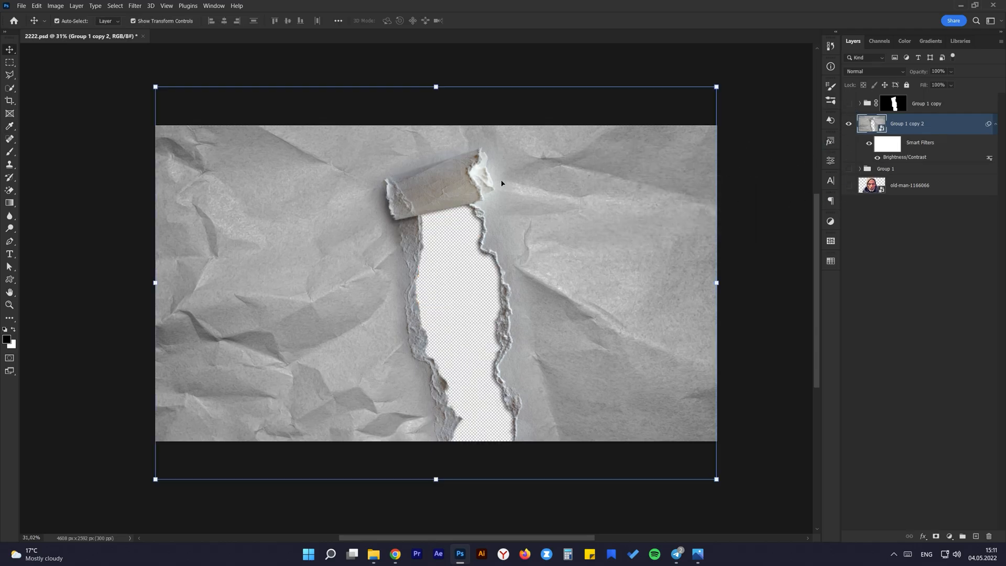
pyautogui.click(23, 9)
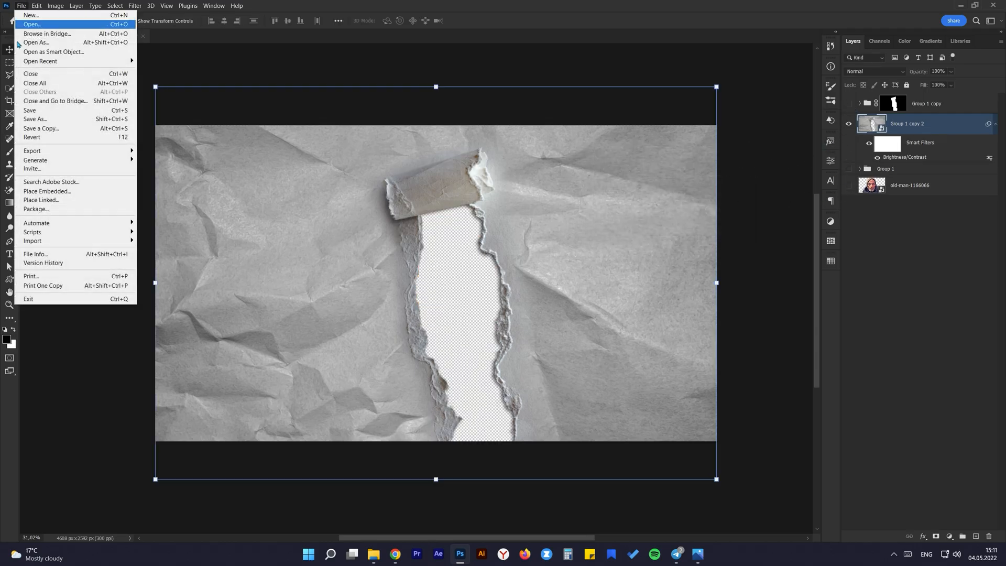
pyautogui.click(47, 125)
pyautogui.click(60, 83)
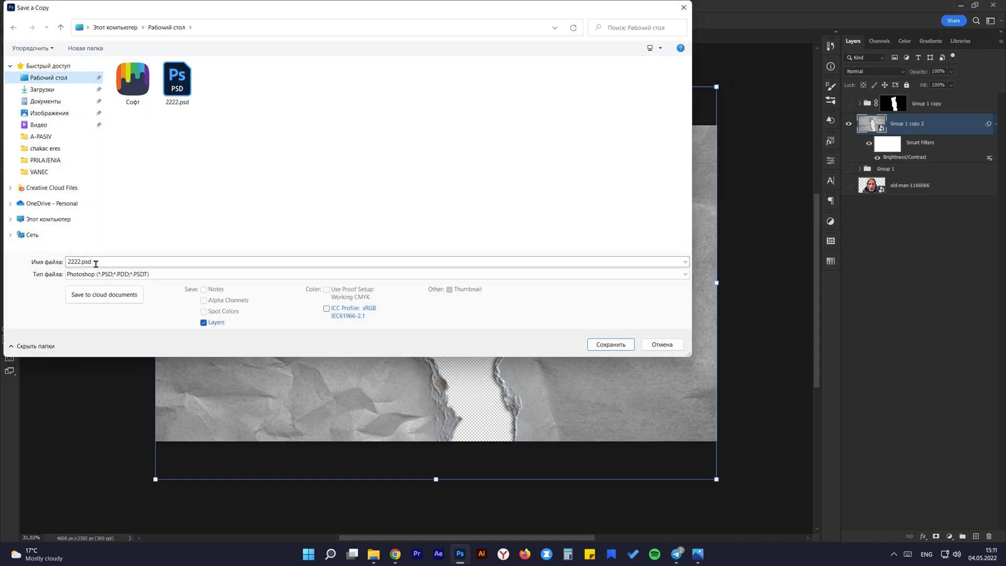
pyautogui.write('map')
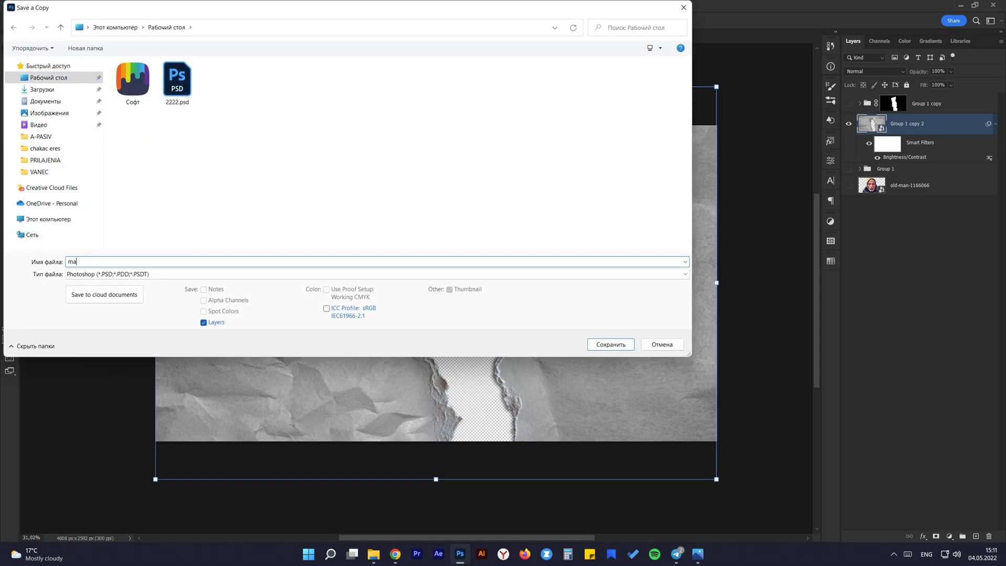
pyautogui.click(611, 344)
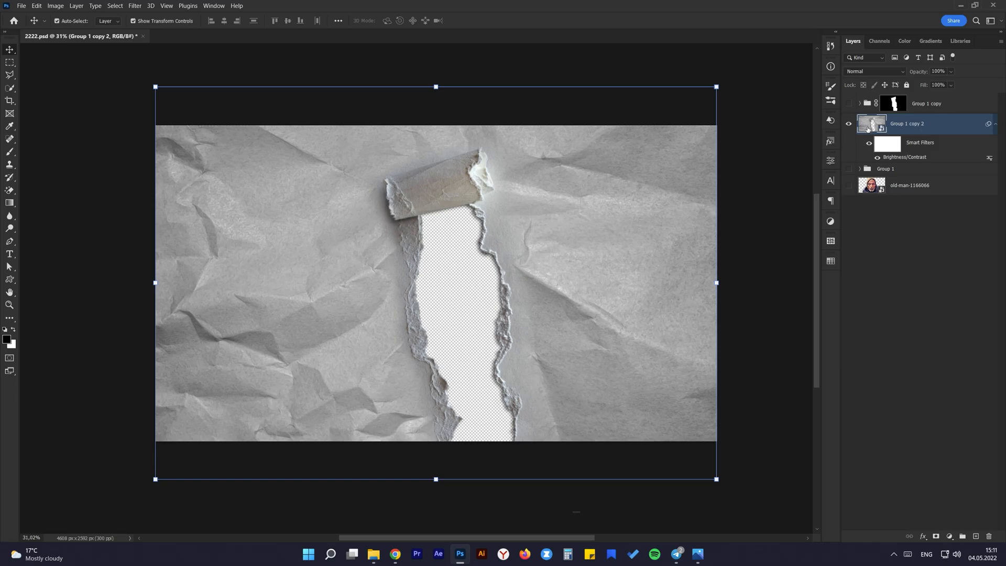
# Show Group 1, the old-man-1166066 layer and Group 1 copy again, and delete the Group 1 copy 2 smart object
pyautogui.click(849, 169)
pyautogui.click(849, 185)
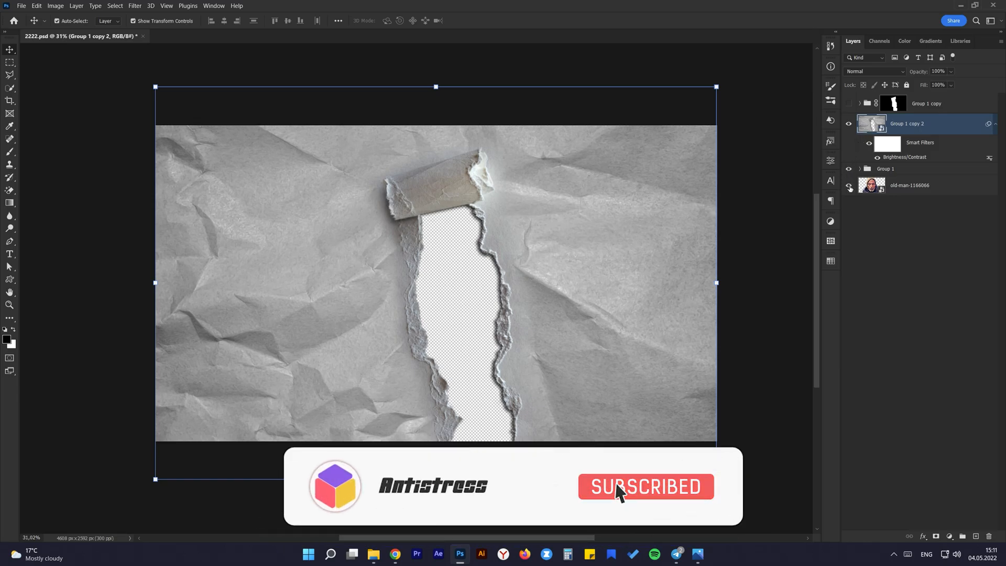
pyautogui.click(850, 103)
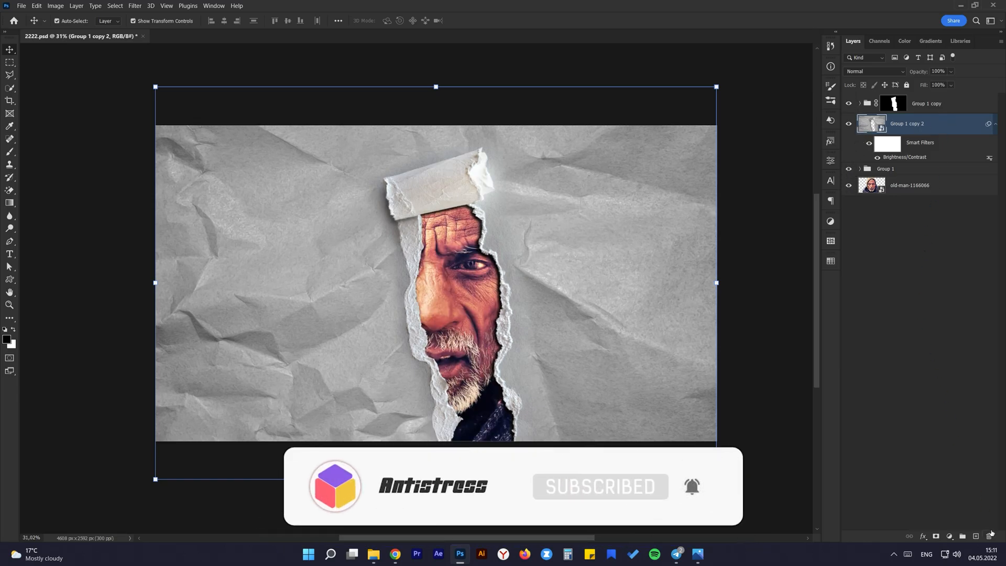
pyautogui.click(990, 535)
# Move Group 1 below the old-man-1166066 layer and set the portrait layer's blend mode to Overlay
pyautogui.scroll(2, 468, 256)
pyautogui.moveTo(494, 281); pyautogui.dragTo(474, 272)
pyautogui.scroll(-1, 445, 270)
pyautogui.moveTo(870, 125); pyautogui.dragTo(872, 161)
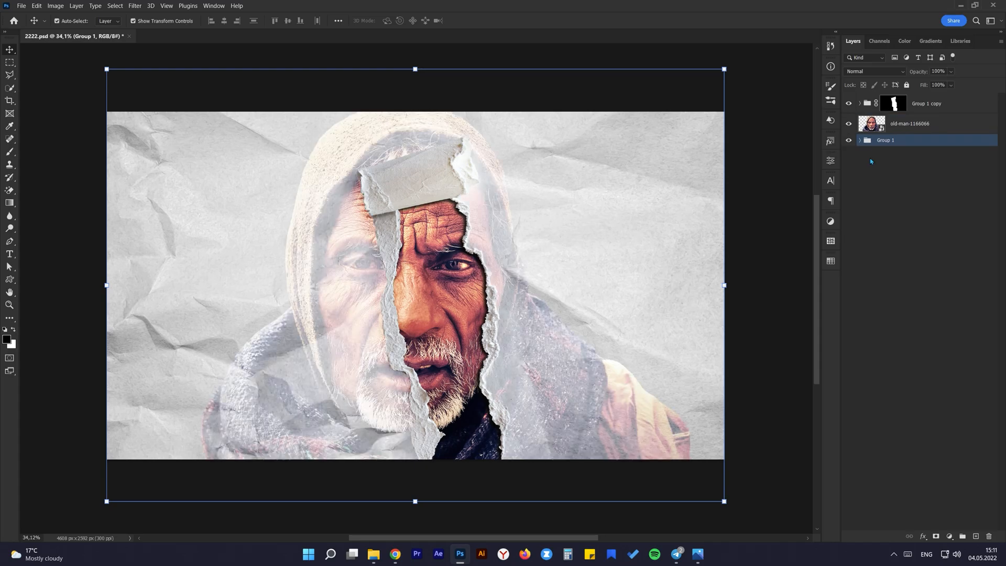
pyautogui.click(871, 126)
pyautogui.click(871, 72)
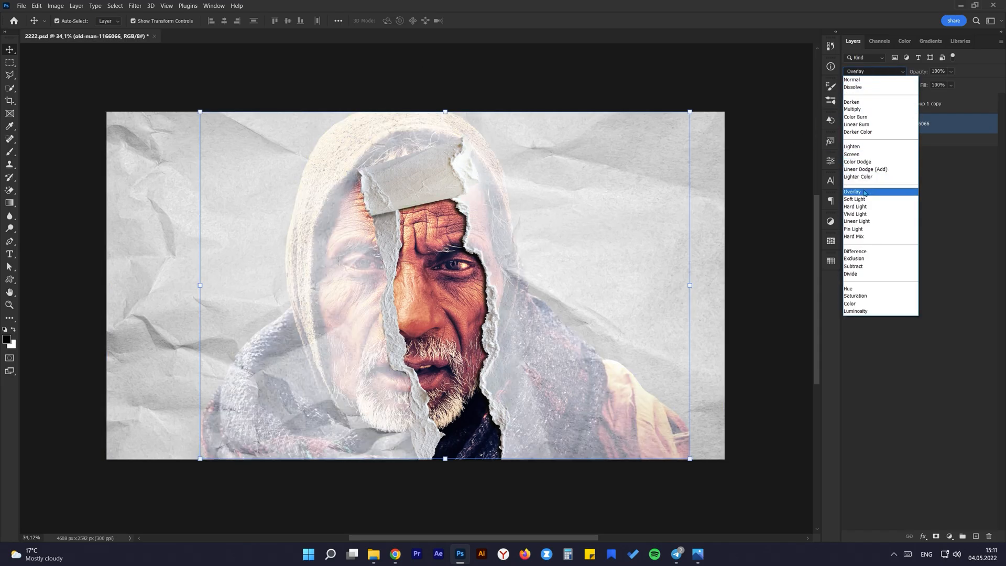
pyautogui.click(865, 192)
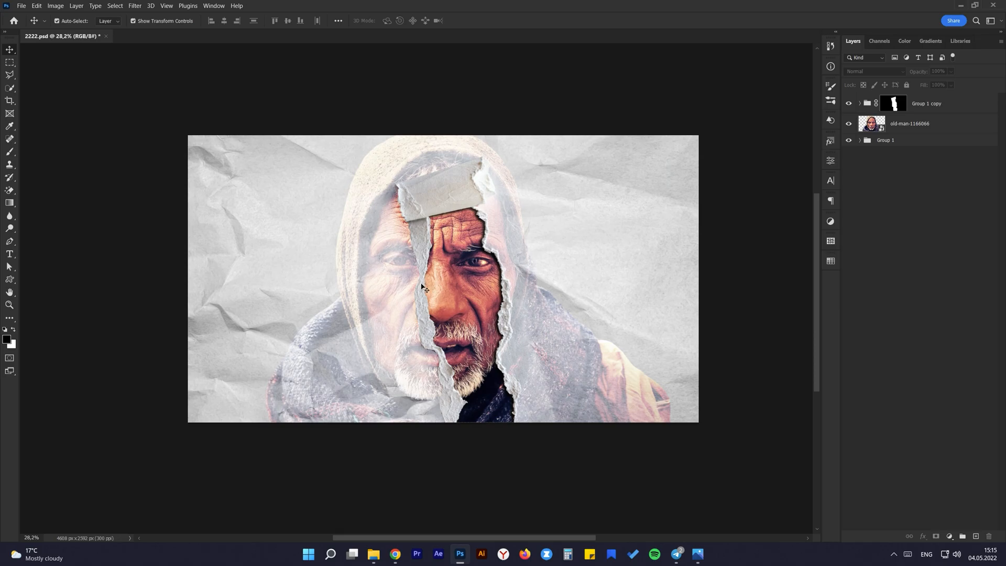
# Add a Brightness/Contrast adjustment layer clipped to Group 1, with brightness at -100 and contrast at 30
pyautogui.scroll(1, 466, 247)
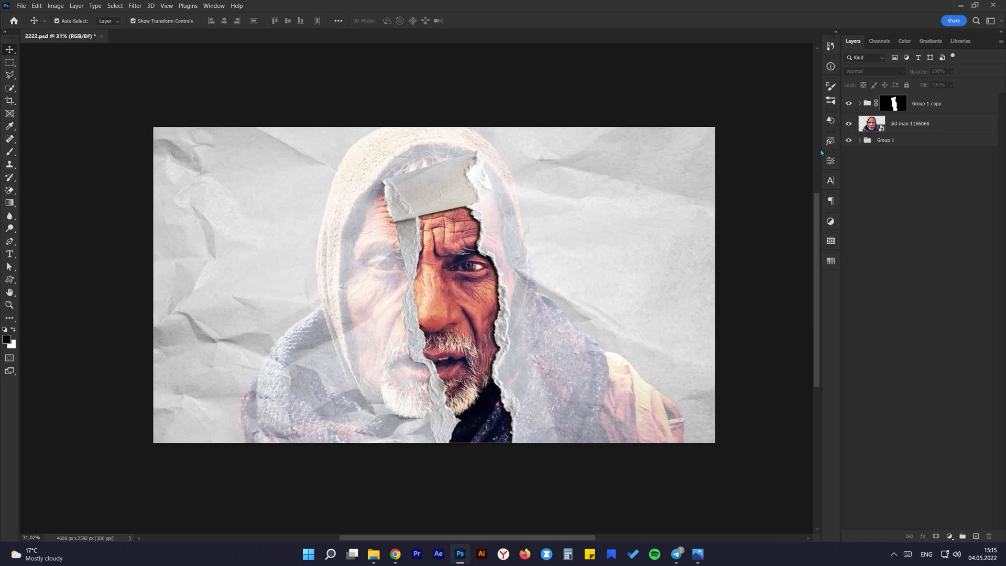
pyautogui.click(882, 141)
pyautogui.click(949, 536)
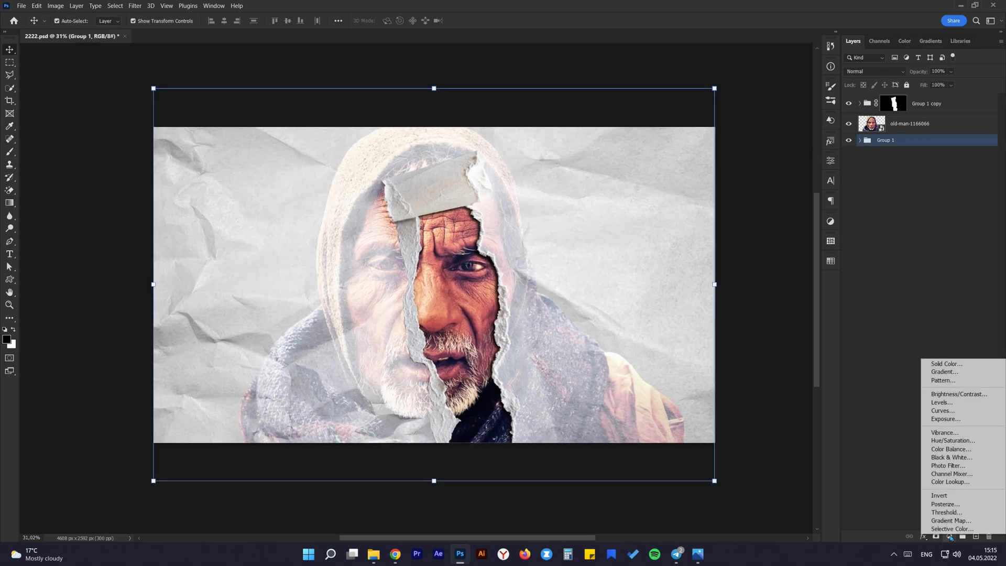
pyautogui.click(950, 395)
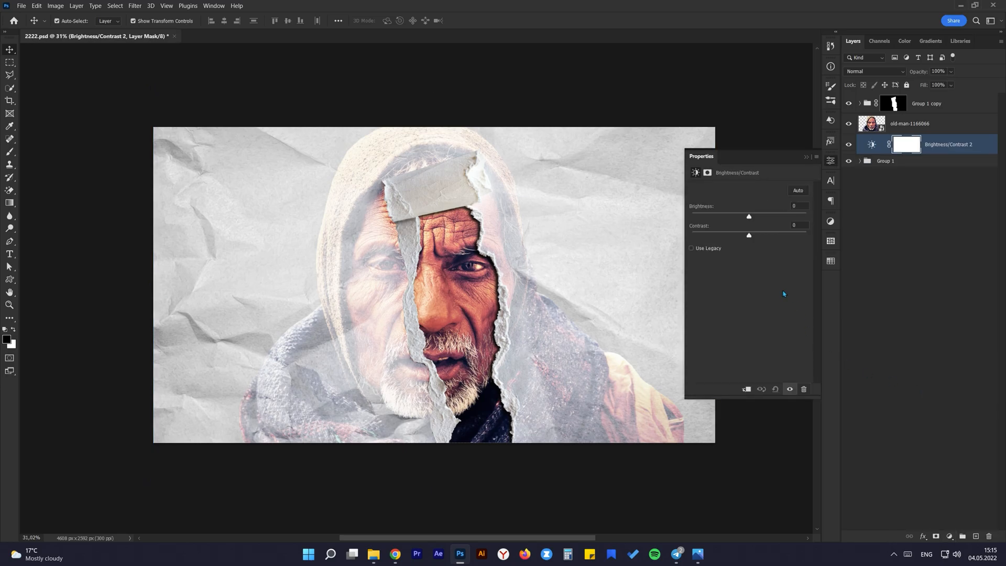
pyautogui.click(745, 389)
pyautogui.moveTo(749, 216); pyautogui.dragTo(714, 215)
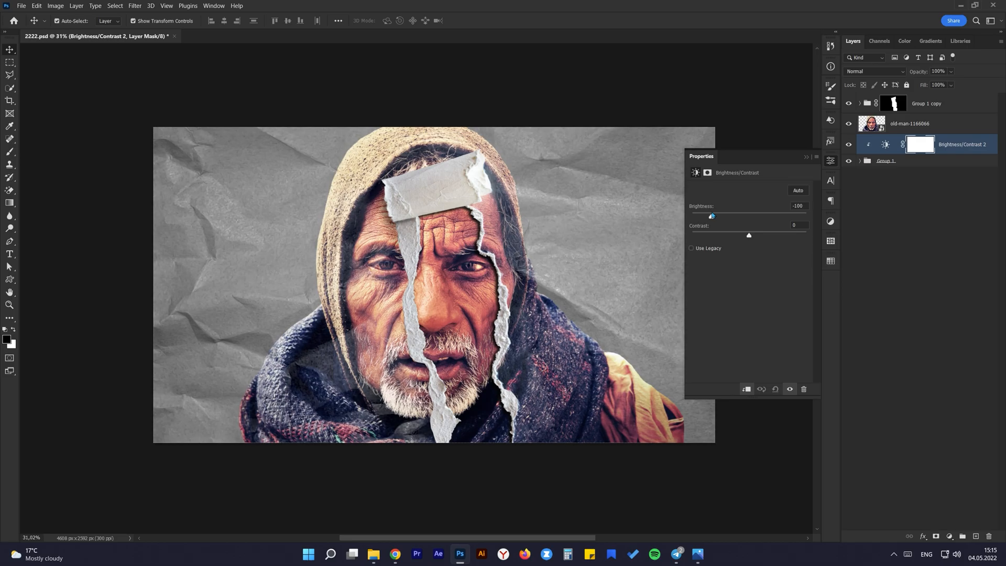
pyautogui.moveTo(749, 237); pyautogui.dragTo(773, 235)
pyautogui.moveTo(711, 216); pyautogui.dragTo(713, 217)
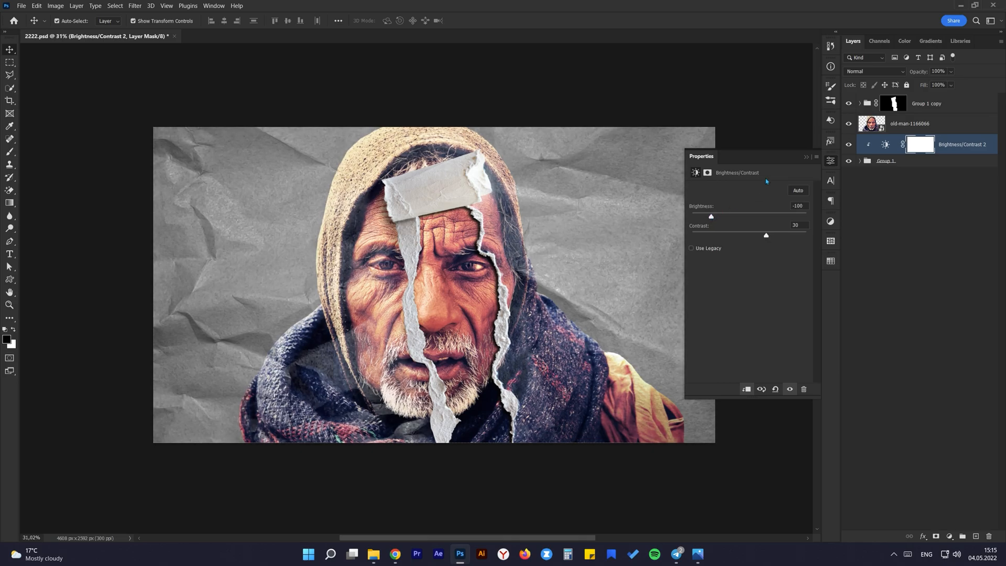
pyautogui.click(806, 157)
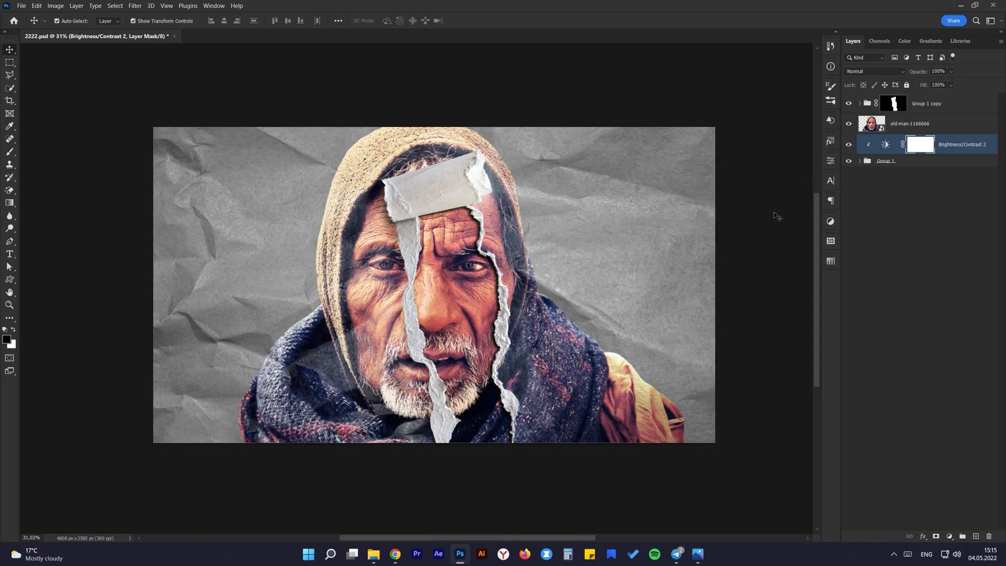
# Apply the Displace filter to the old-man-1166066 layer, stretched to fit with repeated edge pixels, using map.psd as the displacement map
pyautogui.scroll(4, 346, 286)
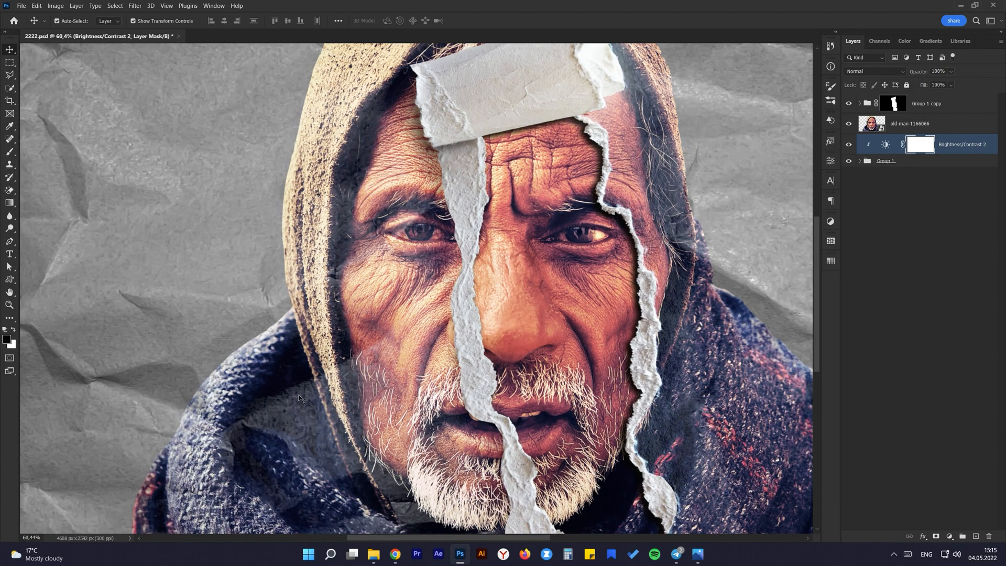
pyautogui.scroll(-3, 352, 255)
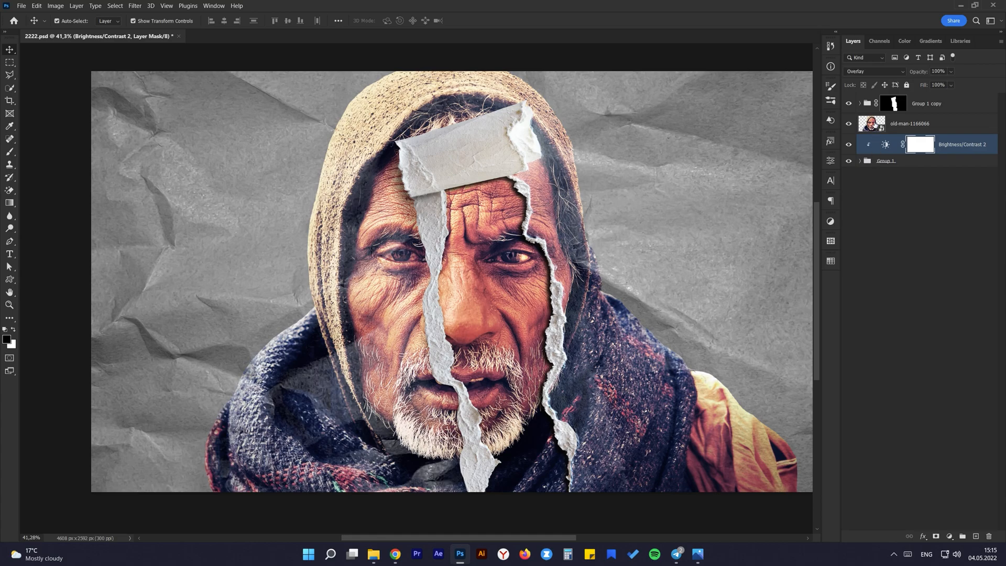
pyautogui.click(872, 127)
pyautogui.click(134, 5)
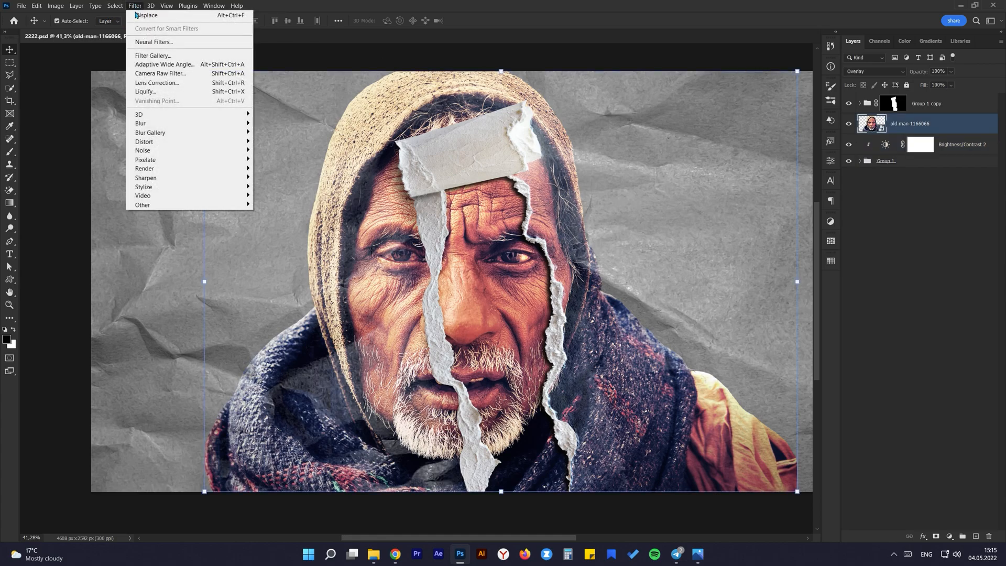
pyautogui.moveTo(186, 143)
pyautogui.click(268, 142)
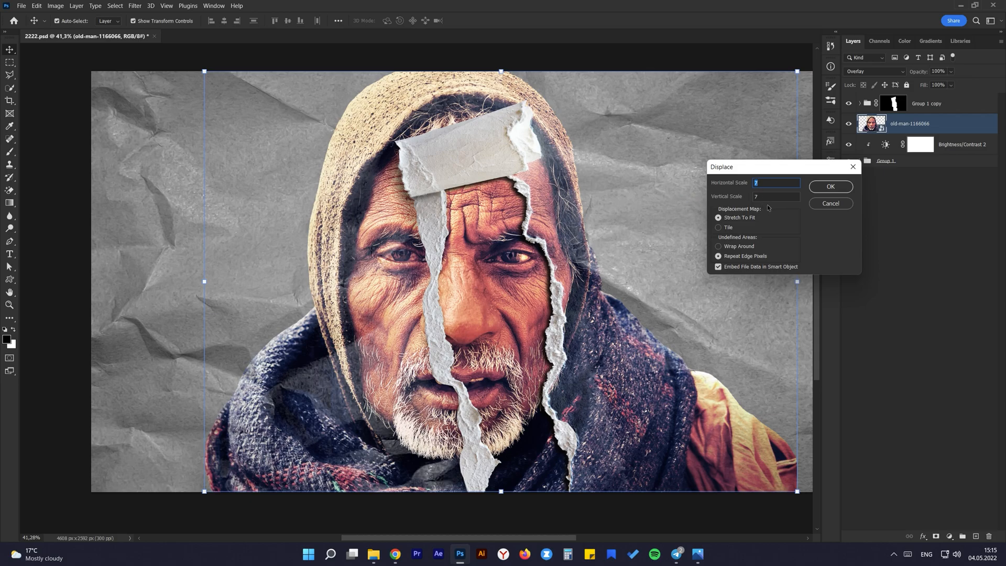
pyautogui.click(830, 187)
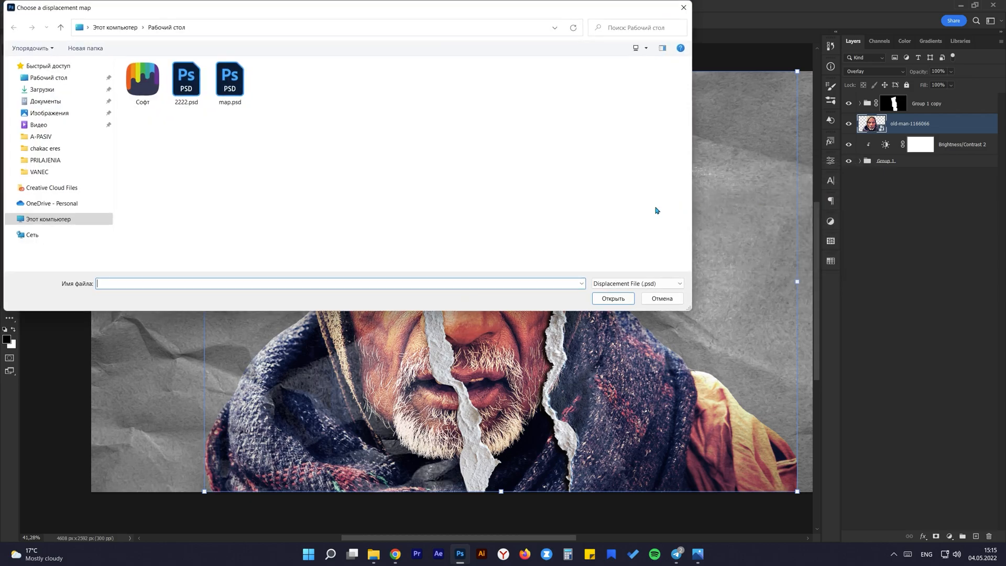
pyautogui.click(231, 81)
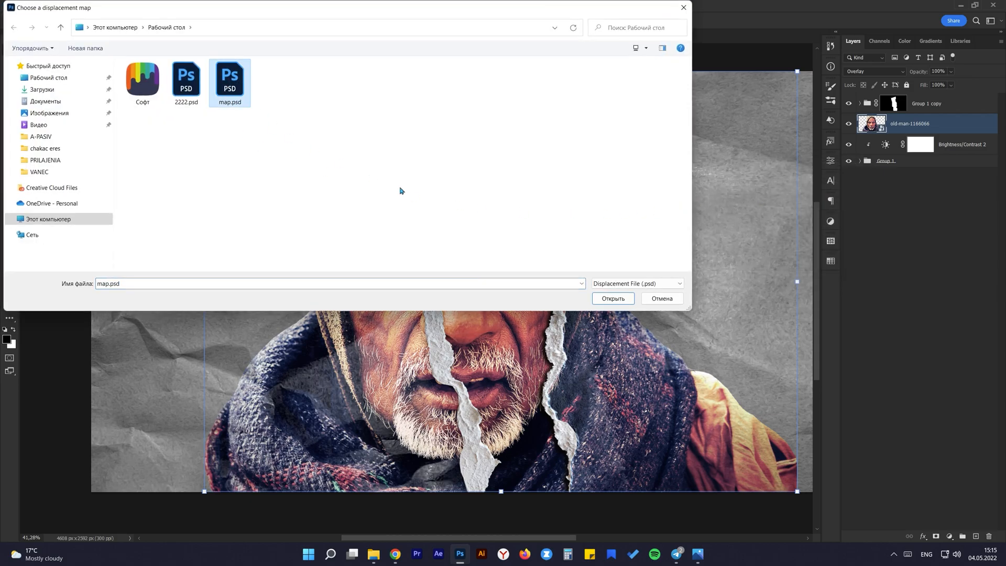
pyautogui.click(613, 298)
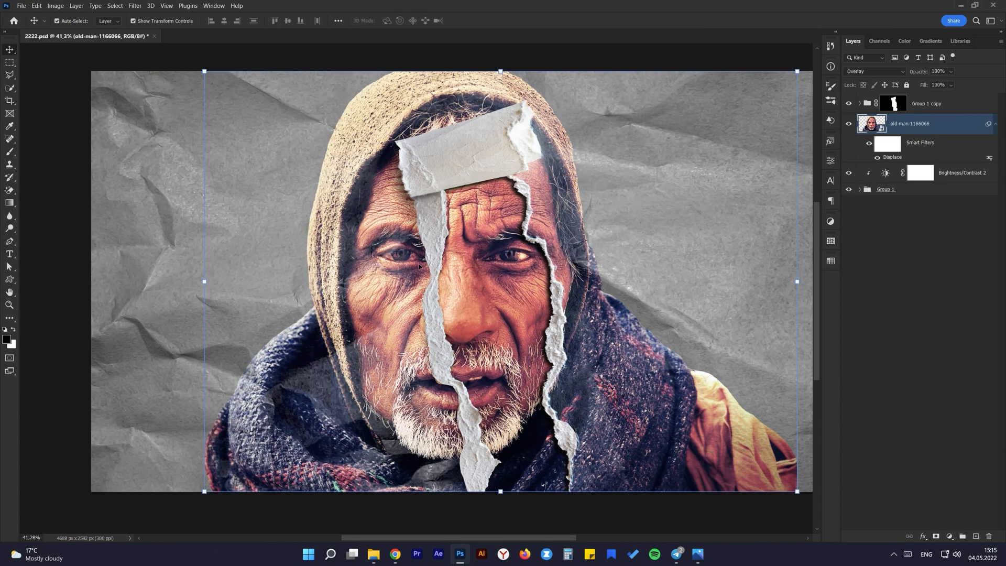
pyautogui.scroll(5, 381, 349)
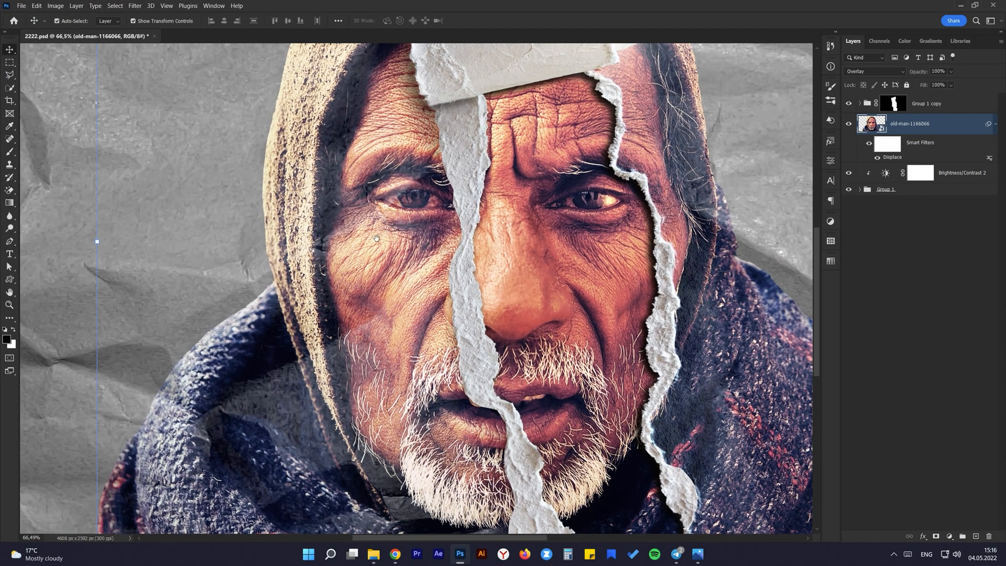
pyautogui.moveTo(394, 224); pyautogui.dragTo(358, 256)
pyautogui.scroll(-7, 420, 222)
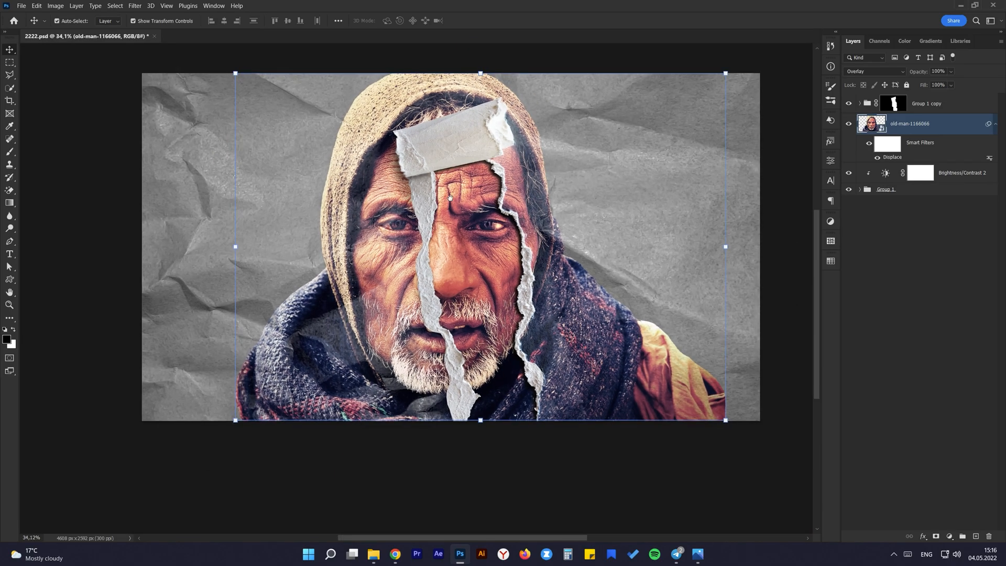
pyautogui.moveTo(452, 201); pyautogui.dragTo(451, 239)
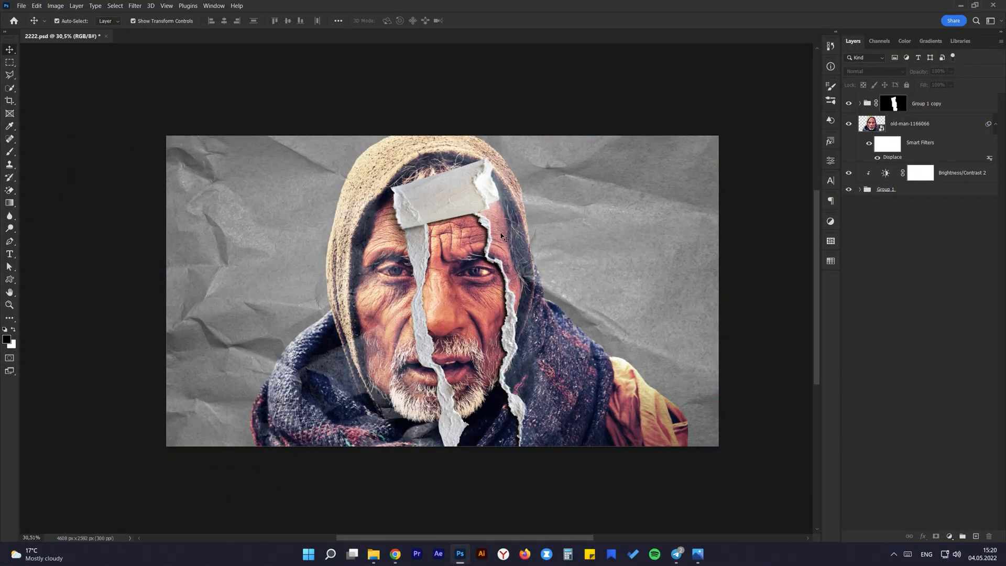
# Paint white on the Group 1 copy mask with a soft brush along the torn paper strip to refine its outer edge
pyautogui.scroll(5, 443, 267)
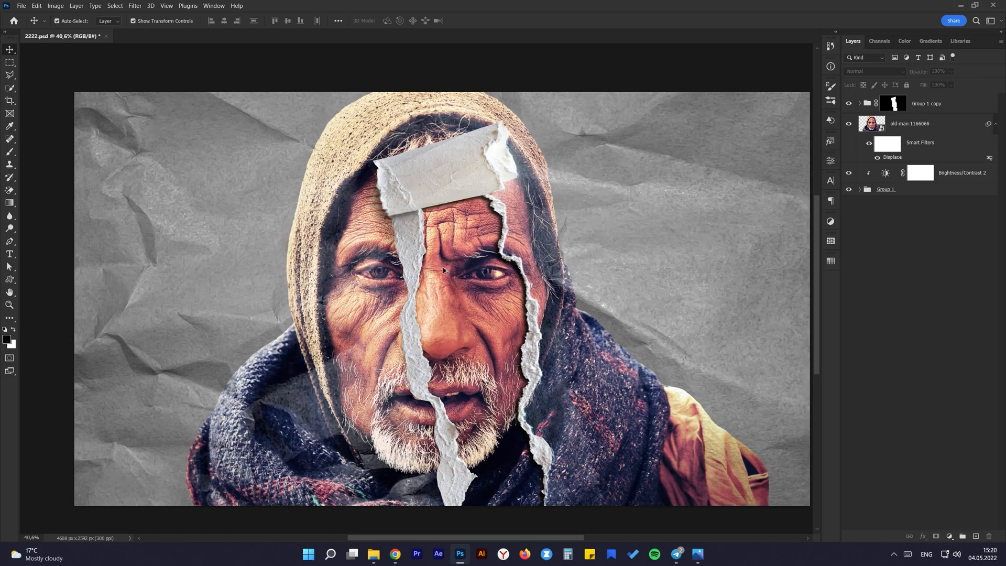
pyautogui.click(892, 105)
pyautogui.click(10, 152)
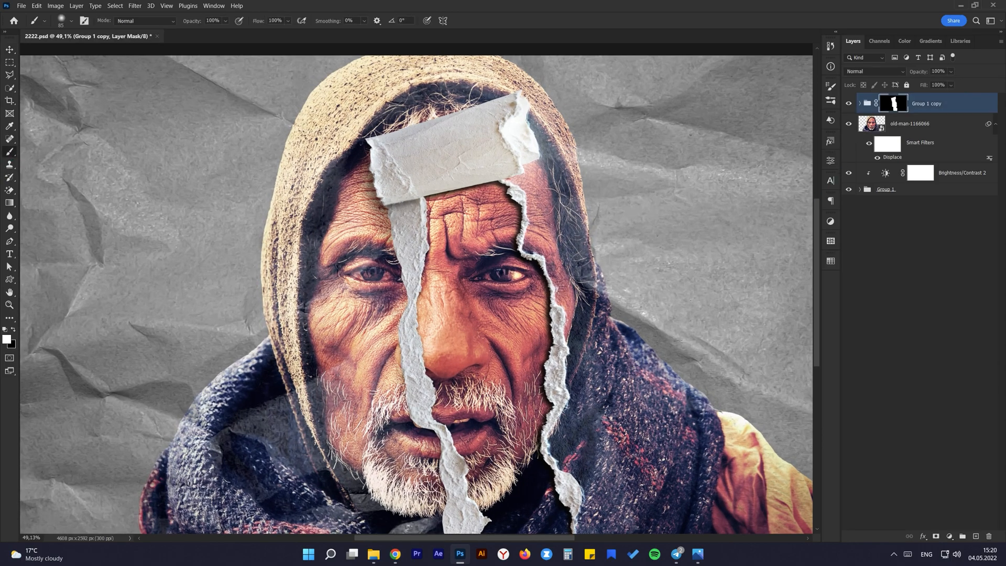
pyautogui.moveTo(410, 218); pyautogui.dragTo(403, 217)
pyautogui.scroll(11, 392, 218)
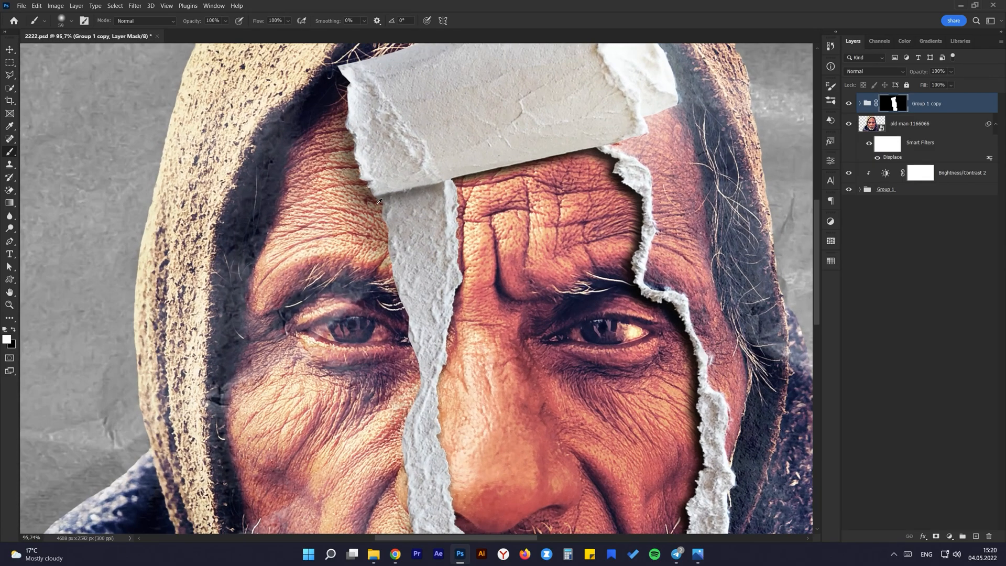
pyautogui.scroll(1, 395, 217)
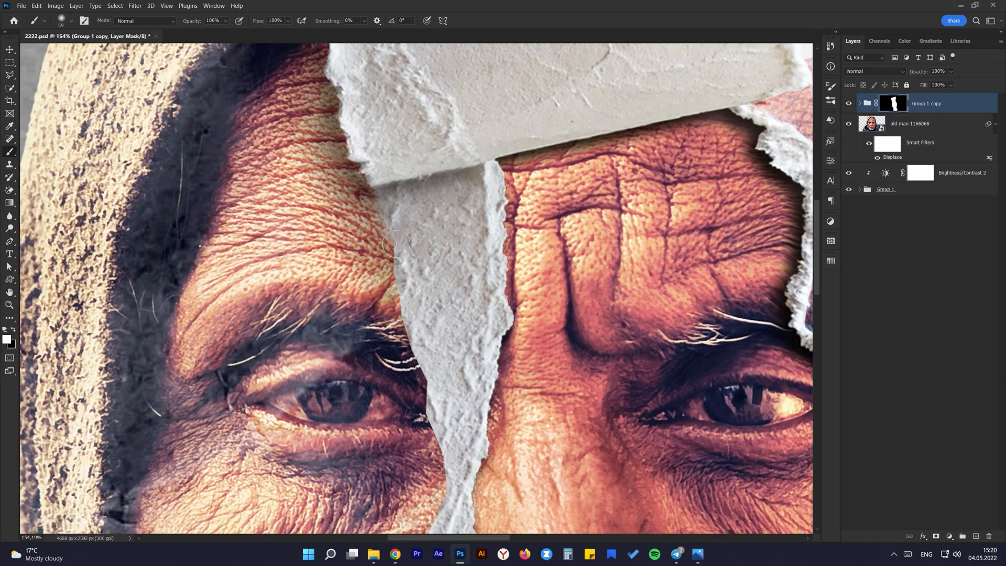
pyautogui.moveTo(405, 257)
pyautogui.mouseDown()
pyautogui.moveTo(430, 376)
pyautogui.moveTo(416, 319)
pyautogui.mouseUp()
pyautogui.moveTo(434, 398)
pyautogui.mouseDown()
pyautogui.moveTo(430, 205)
pyautogui.moveTo(418, 383)
pyautogui.mouseUp()
pyautogui.moveTo(422, 425); pyautogui.dragTo(411, 214)
pyautogui.moveTo(420, 261); pyautogui.dragTo(446, 418)
pyautogui.moveTo(443, 435)
pyautogui.mouseDown()
pyautogui.moveTo(414, 225)
pyautogui.moveTo(436, 271)
pyautogui.mouseUp()
pyautogui.moveTo(440, 254)
pyautogui.mouseDown()
pyautogui.moveTo(508, 354)
pyautogui.moveTo(508, 417)
pyautogui.mouseUp()
pyautogui.moveTo(507, 424)
pyautogui.mouseDown()
pyautogui.moveTo(478, 264)
pyautogui.moveTo(510, 513)
pyautogui.mouseUp()
pyautogui.moveTo(681, 377); pyautogui.dragTo(376, 342)
pyautogui.scroll(5, 611, 309)
pyautogui.moveTo(618, 247); pyautogui.dragTo(612, 246)
pyautogui.moveTo(581, 225)
pyautogui.mouseDown()
pyautogui.moveTo(593, 309)
pyautogui.moveTo(569, 374)
pyautogui.moveTo(555, 513)
pyautogui.moveTo(551, 393)
pyautogui.mouseUp()
pyautogui.moveTo(551, 393); pyautogui.dragTo(541, 431)
pyautogui.moveTo(487, 104); pyautogui.dragTo(528, 365)
pyautogui.moveTo(493, 255)
pyautogui.mouseDown()
pyautogui.moveTo(492, 216)
pyautogui.moveTo(603, 348)
pyautogui.moveTo(450, 107)
pyautogui.moveTo(417, 321)
pyautogui.moveTo(526, 141)
pyautogui.mouseUp()
pyautogui.moveTo(526, 142); pyautogui.dragTo(554, 431)
pyautogui.moveTo(525, 322)
pyautogui.mouseDown()
pyautogui.moveTo(540, 182)
pyautogui.moveTo(523, 405)
pyautogui.moveTo(538, 277)
pyautogui.mouseUp()
pyautogui.moveTo(537, 278); pyautogui.dragTo(532, 147)
pyautogui.moveTo(532, 147); pyautogui.dragTo(543, 307)
pyautogui.moveTo(543, 307)
pyautogui.mouseDown()
pyautogui.moveTo(515, 189)
pyautogui.moveTo(555, 334)
pyautogui.mouseUp()
pyautogui.moveTo(556, 334)
pyautogui.mouseDown()
pyautogui.moveTo(525, 330)
pyautogui.moveTo(481, 160)
pyautogui.moveTo(528, 341)
pyautogui.mouseUp()
pyautogui.moveTo(527, 340)
pyautogui.mouseDown()
pyautogui.moveTo(506, 272)
pyautogui.moveTo(418, 230)
pyautogui.moveTo(429, 165)
pyautogui.mouseUp()
pyautogui.moveTo(430, 165)
pyautogui.mouseDown()
pyautogui.moveTo(476, 325)
pyautogui.moveTo(488, 217)
pyautogui.moveTo(480, 149)
pyautogui.mouseUp()
pyautogui.moveTo(481, 149)
pyautogui.mouseDown()
pyautogui.moveTo(521, 293)
pyautogui.moveTo(415, 190)
pyautogui.mouseUp()
pyautogui.scroll(-12, 460, 326)
pyautogui.scroll(-5, 451, 283)
pyautogui.moveTo(432, 389); pyautogui.dragTo(429, 302)
pyautogui.scroll(-3, 429, 302)
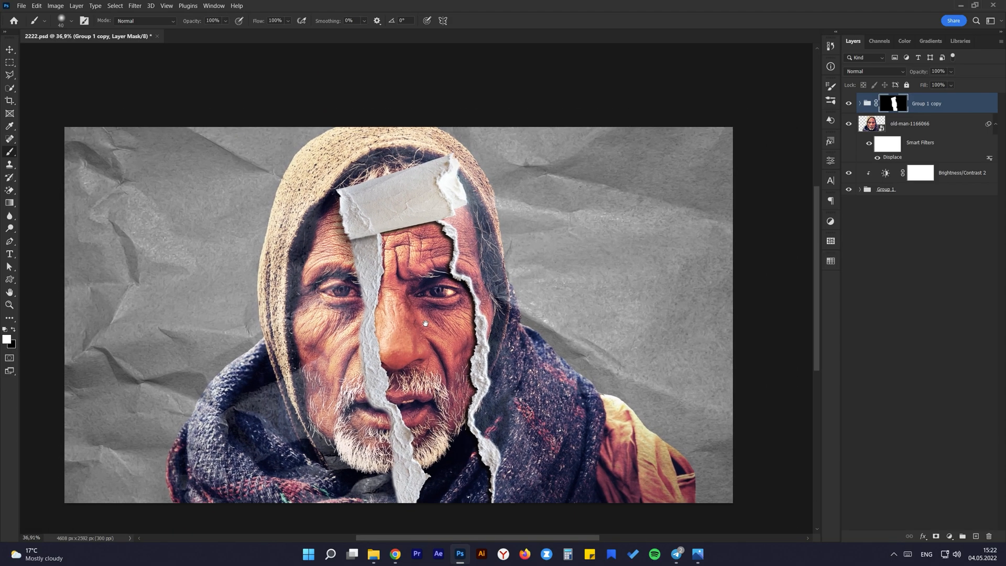
# Add a new layer above old-man-1166066 and paint soft black shadows around the edges of the rolled paper strip on the forehead
pyautogui.click(872, 145)
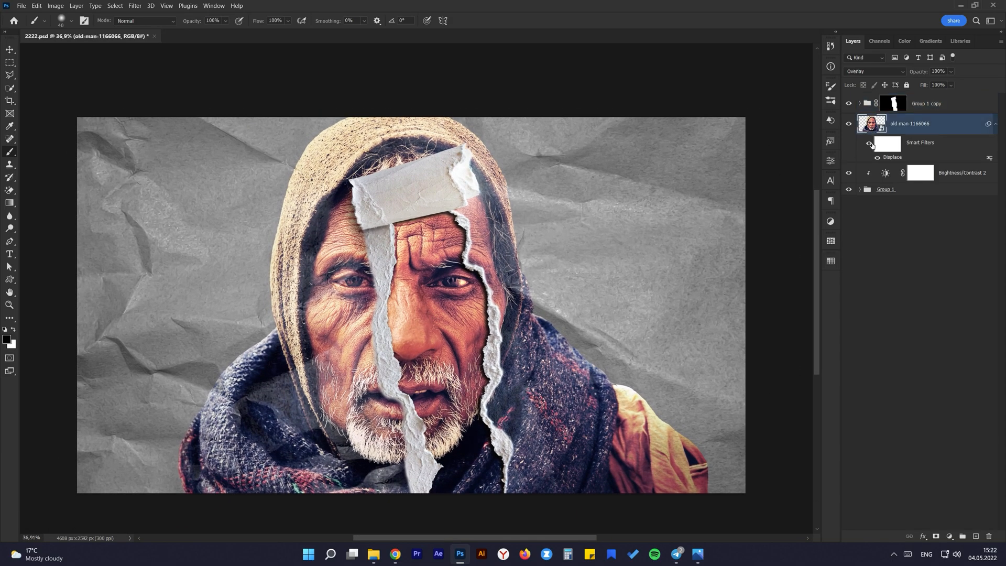
pyautogui.click(976, 536)
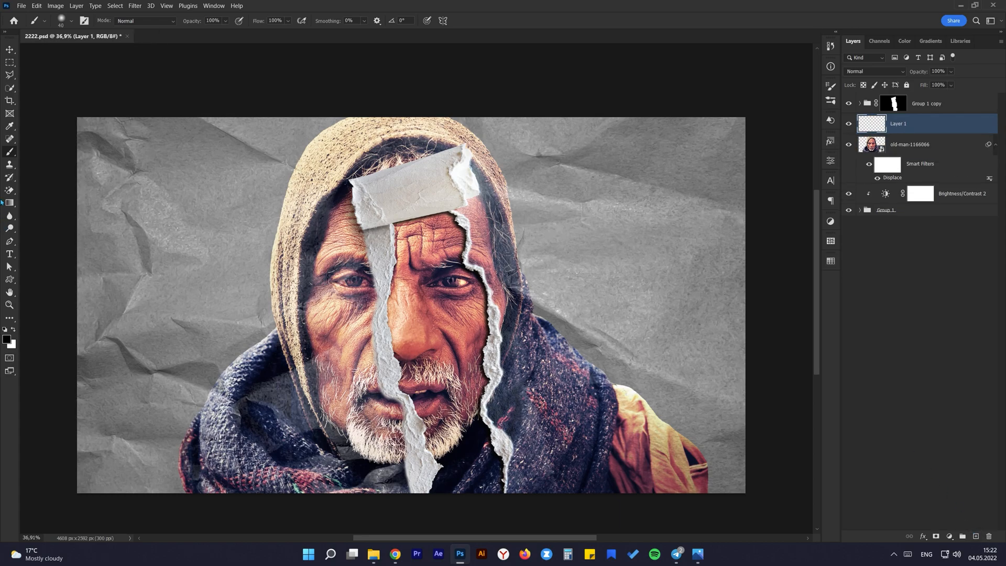
pyautogui.scroll(10, 405, 173)
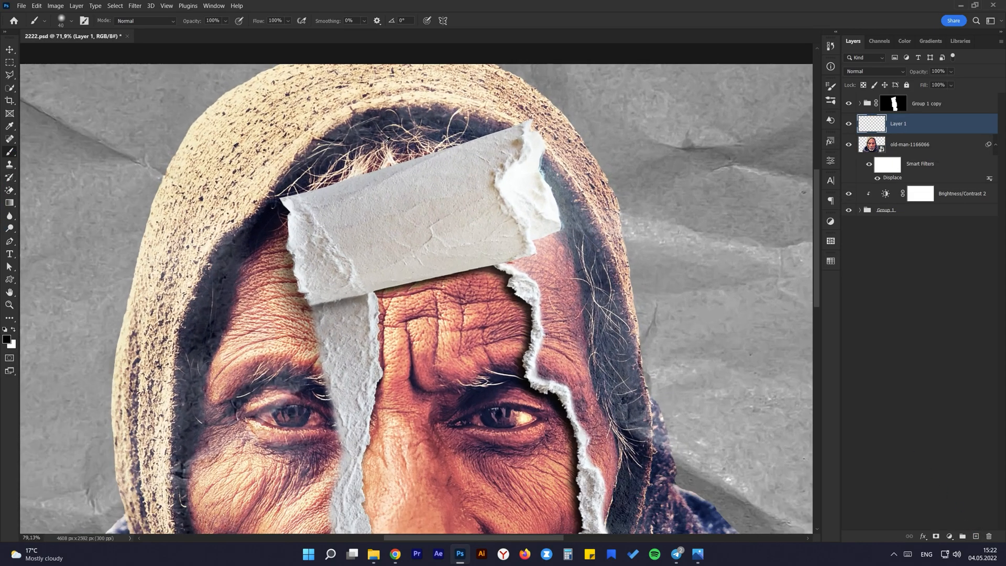
pyautogui.moveTo(339, 205)
pyautogui.mouseDown()
pyautogui.moveTo(368, 211)
pyautogui.moveTo(319, 223)
pyautogui.moveTo(431, 190)
pyautogui.moveTo(454, 172)
pyautogui.moveTo(429, 207)
pyautogui.mouseUp()
pyautogui.hotkey('ctrl', 'z')
pyautogui.moveTo(339, 225); pyautogui.dragTo(346, 225)
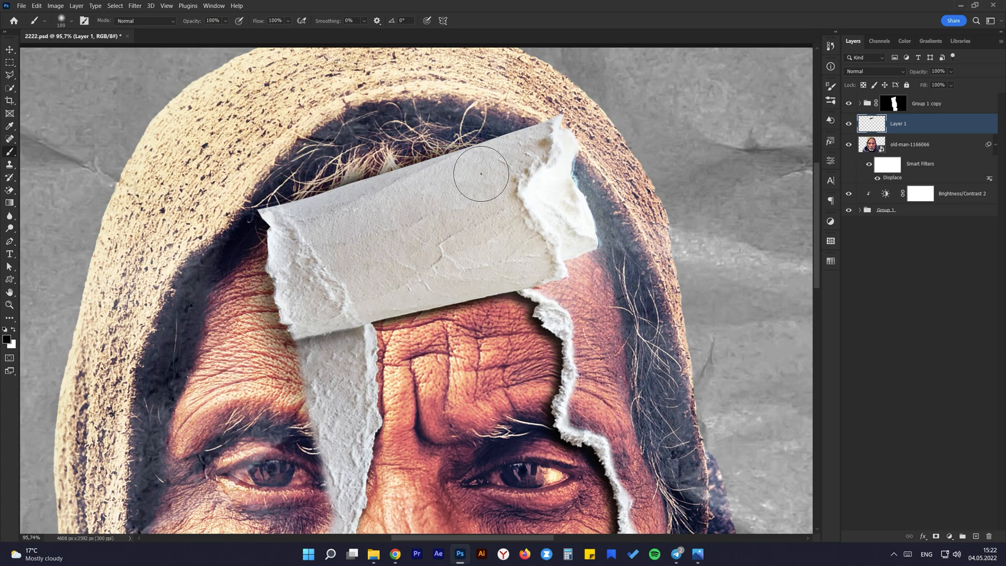
pyautogui.moveTo(548, 144)
pyautogui.mouseDown()
pyautogui.moveTo(538, 182)
pyautogui.moveTo(545, 209)
pyautogui.moveTo(567, 227)
pyautogui.moveTo(545, 232)
pyautogui.mouseUp()
pyautogui.click(544, 251)
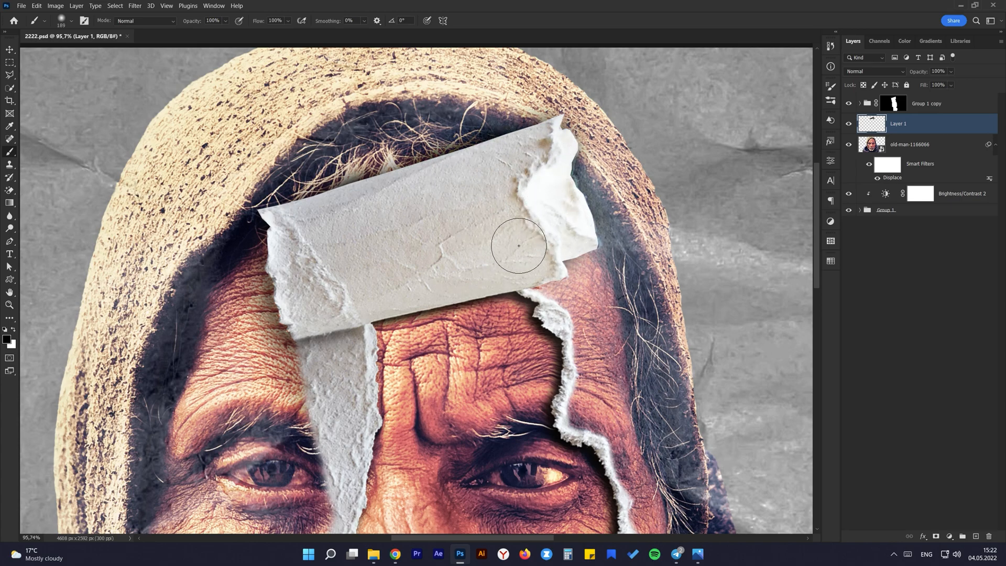
pyautogui.click(535, 258)
pyautogui.click(562, 229)
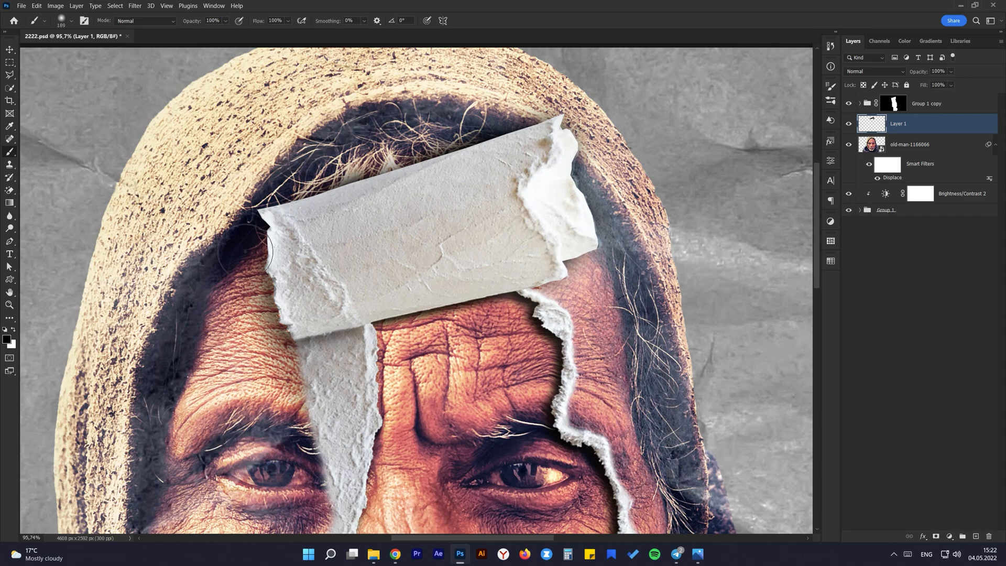
pyautogui.scroll(-4, 393, 216)
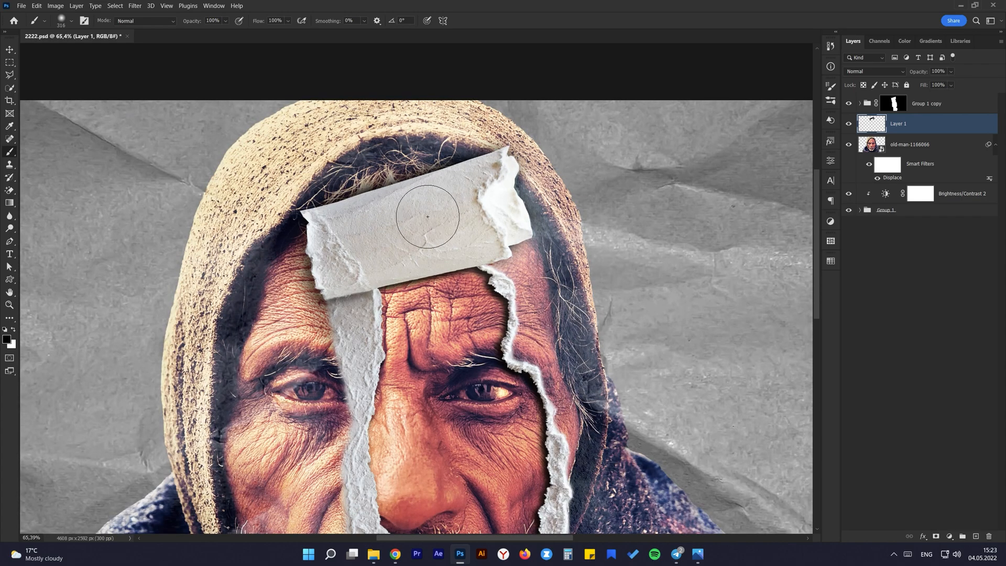
pyautogui.keyDown('alt'); pyautogui.rightClick(367, 229); pyautogui.keyUp('alt')
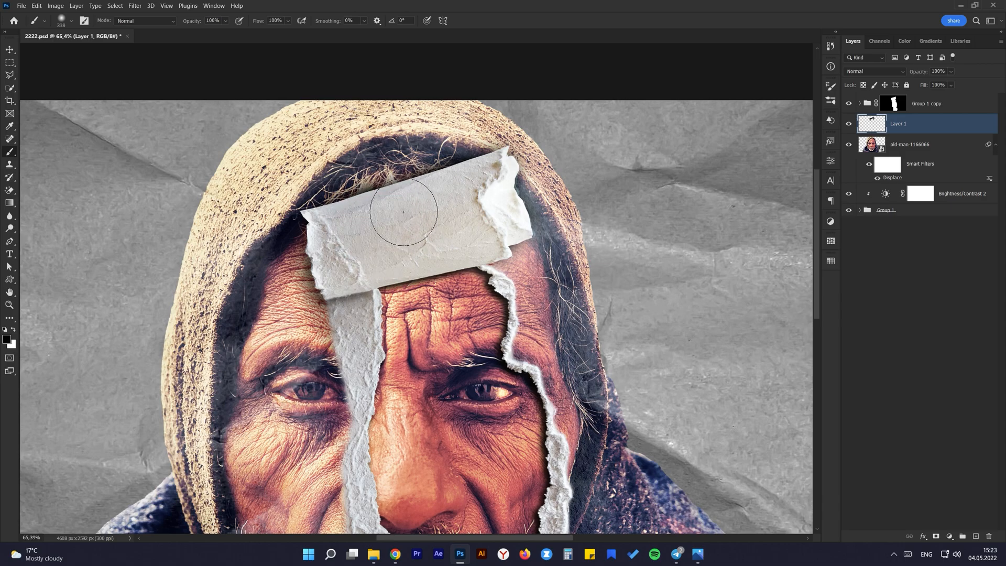
pyautogui.scroll(-6, 468, 211)
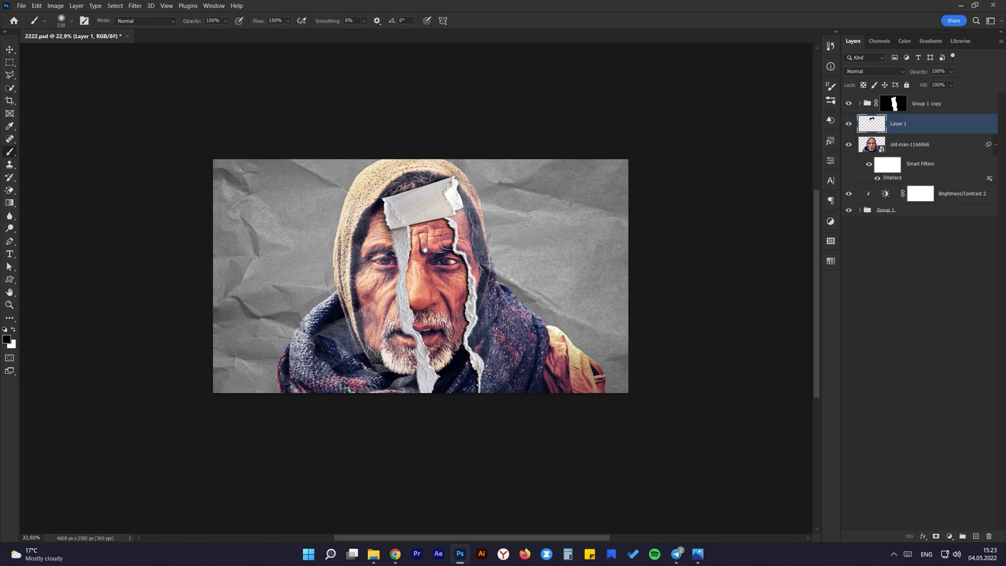
pyautogui.scroll(4, 441, 239)
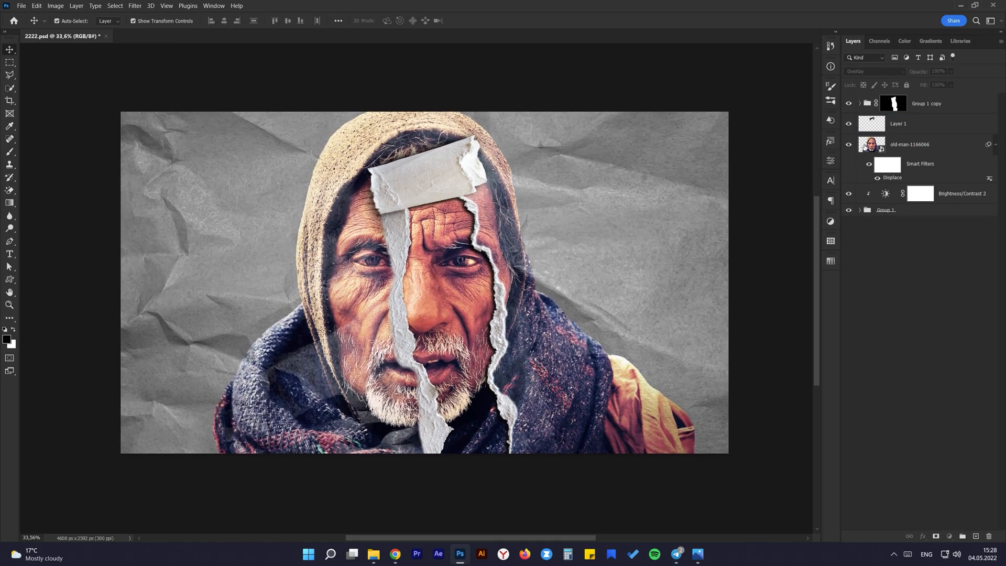
# Duplicate the old-man-1166066 layer below Group 1 and turn off the smart filters on the copy
pyautogui.moveTo(865, 147); pyautogui.dragTo(874, 239)
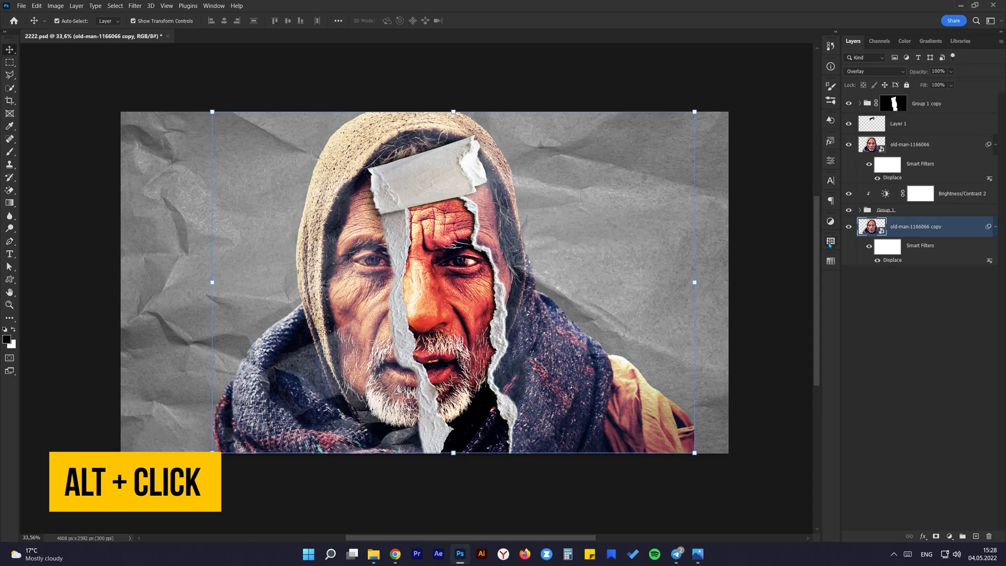
pyautogui.click(869, 248)
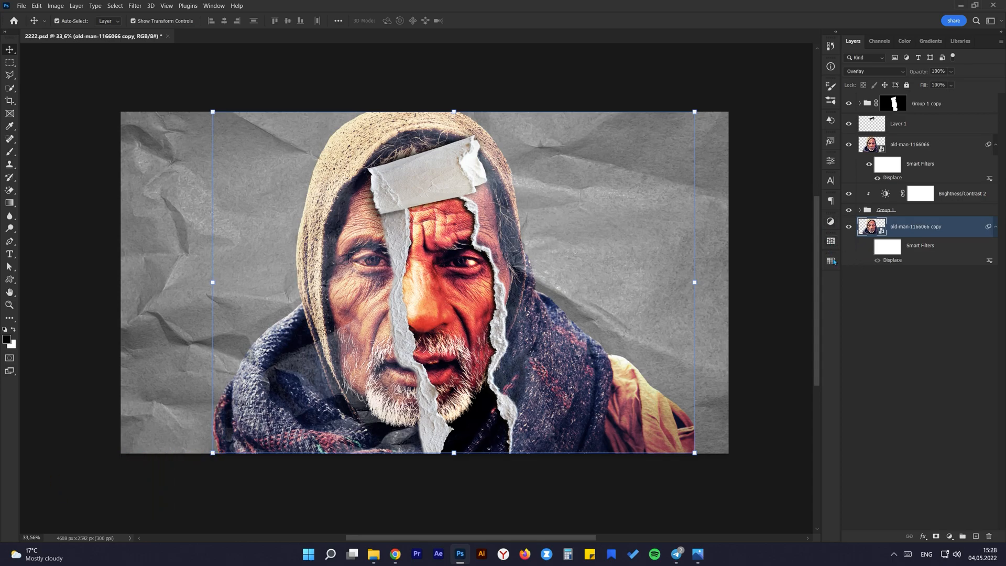
# Copy the Group 1 copy mask onto the old-man-1166066 layer and invert it
pyautogui.click(871, 148)
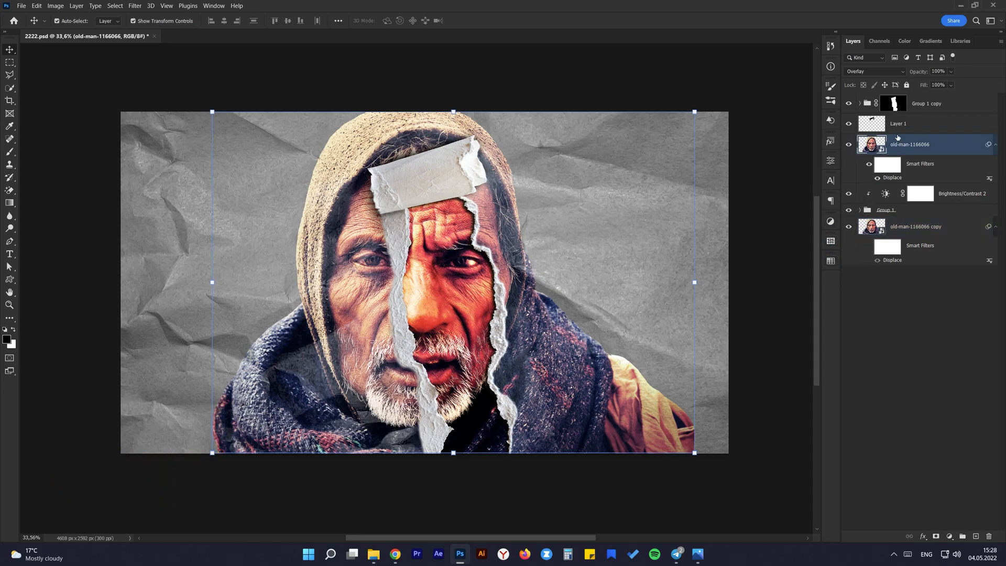
pyautogui.click(897, 104)
pyautogui.moveTo(896, 104); pyautogui.dragTo(907, 147)
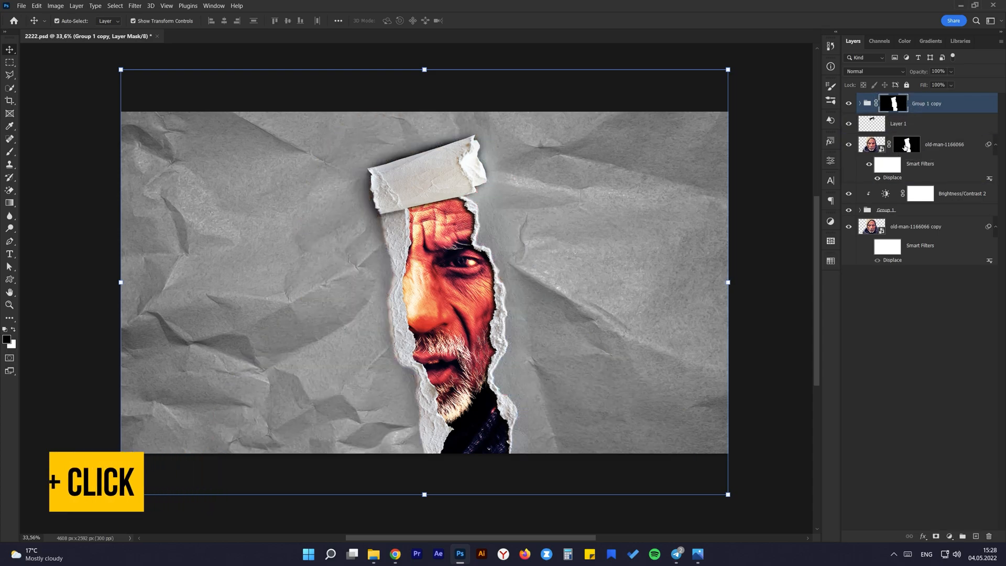
pyautogui.hotkey('ctrl', 'i')
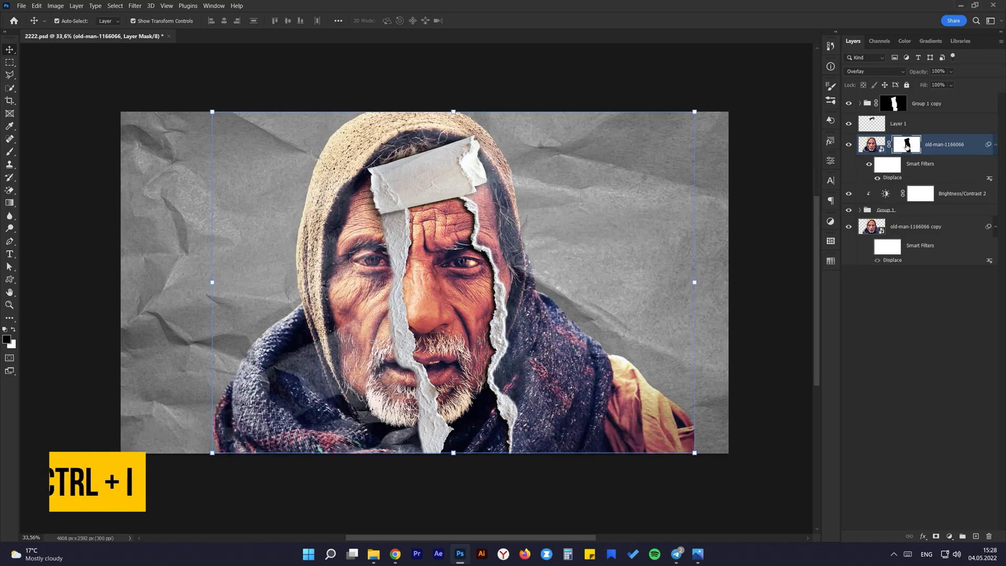
# Add a Black & White adjustment layer with default settings above the old-man-1166066 copy layer
pyautogui.click(872, 230)
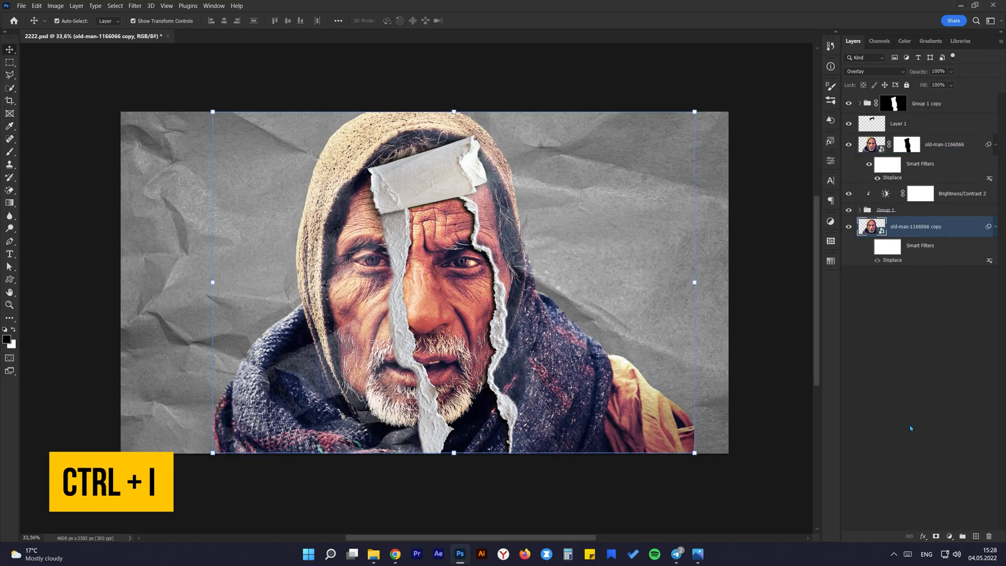
pyautogui.click(950, 536)
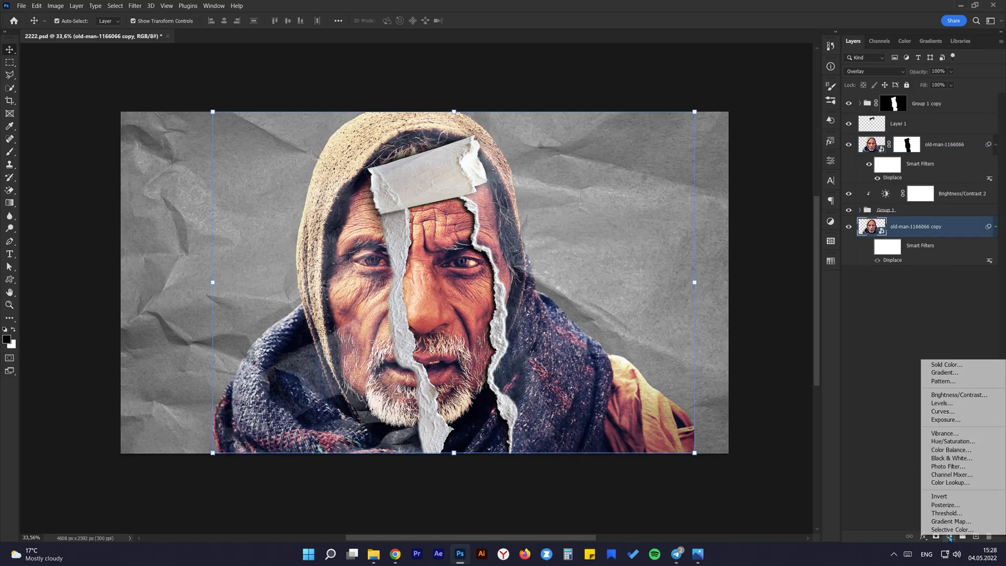
pyautogui.click(938, 459)
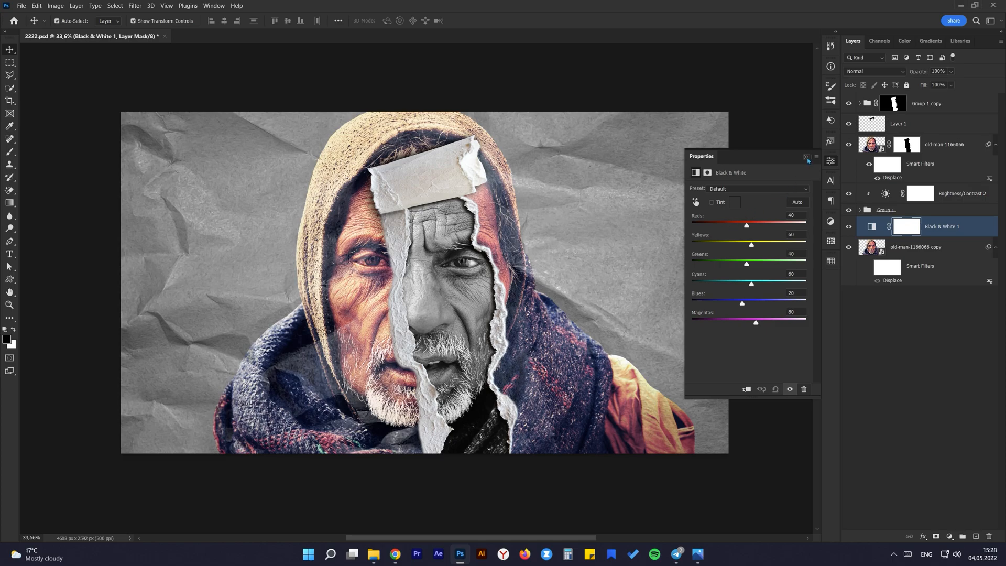
pyautogui.click(807, 157)
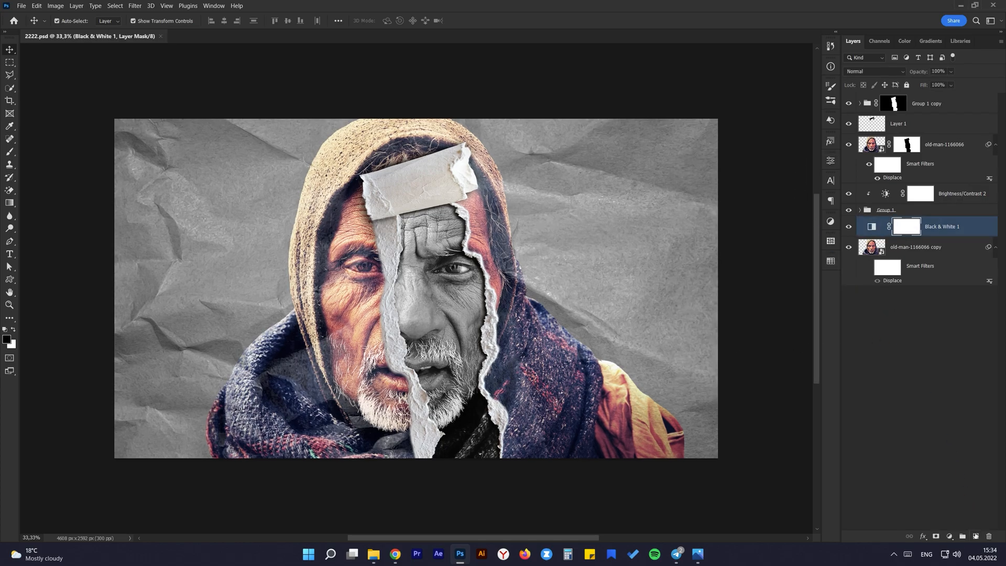
# Add a new layer above Black & White 1 and paint soft black shadows along the inner edges of the torn opening
pyautogui.click(976, 536)
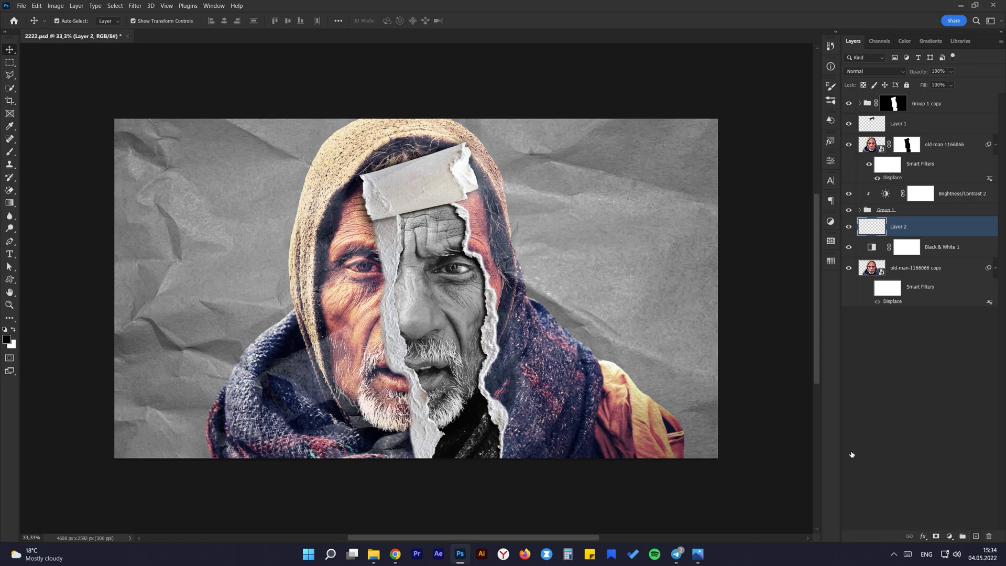
pyautogui.click(9, 151)
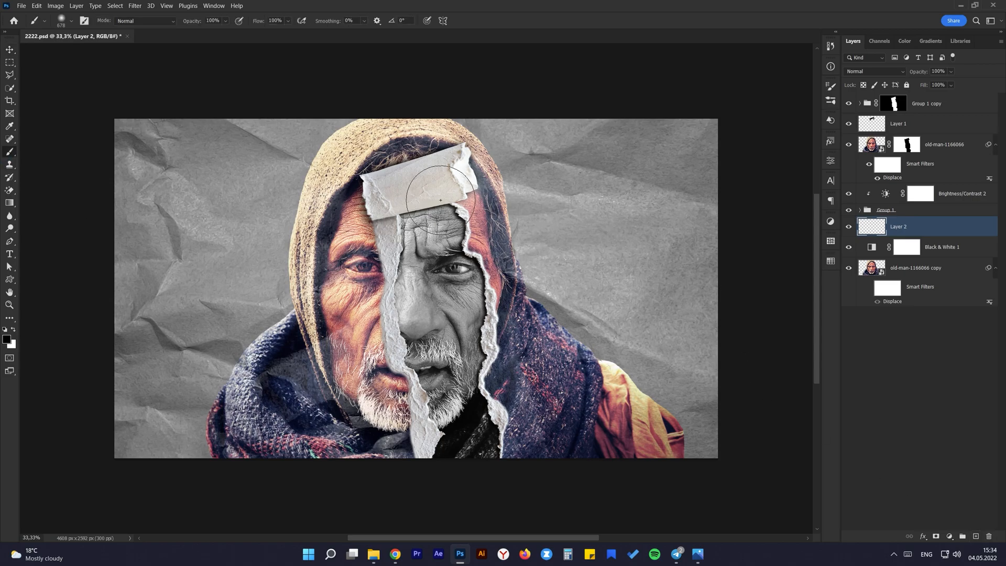
pyautogui.moveTo(403, 184)
pyautogui.mouseDown()
pyautogui.moveTo(473, 177)
pyautogui.moveTo(507, 236)
pyautogui.moveTo(499, 233)
pyautogui.moveTo(529, 315)
pyautogui.moveTo(522, 299)
pyautogui.moveTo(515, 400)
pyautogui.moveTo(524, 429)
pyautogui.mouseUp()
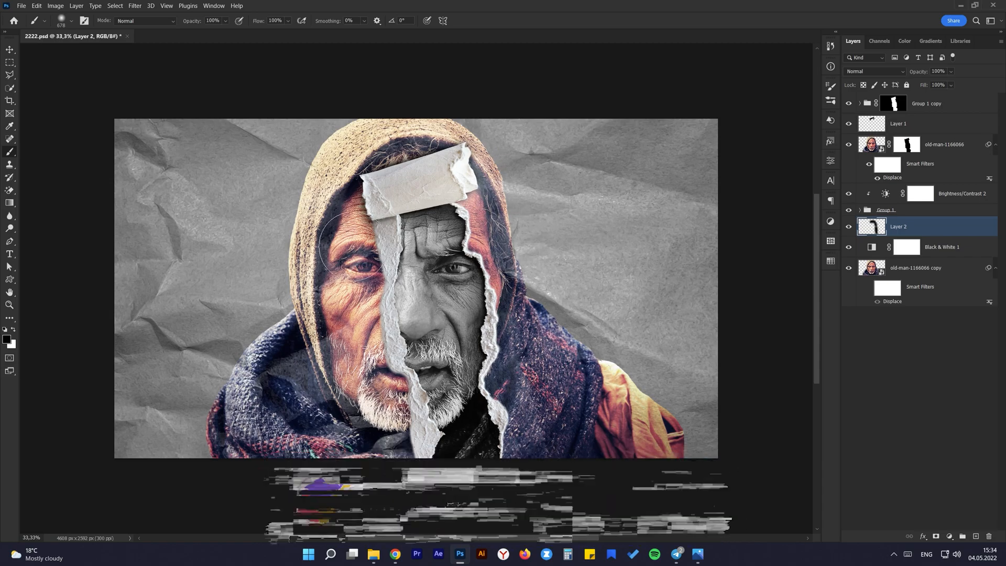
pyautogui.moveTo(386, 244)
pyautogui.mouseDown()
pyautogui.moveTo(374, 230)
pyautogui.moveTo(367, 293)
pyautogui.moveTo(373, 264)
pyautogui.mouseUp()
pyautogui.moveTo(375, 225)
pyautogui.mouseDown()
pyautogui.moveTo(397, 288)
pyautogui.moveTo(366, 299)
pyautogui.moveTo(377, 330)
pyautogui.mouseUp()
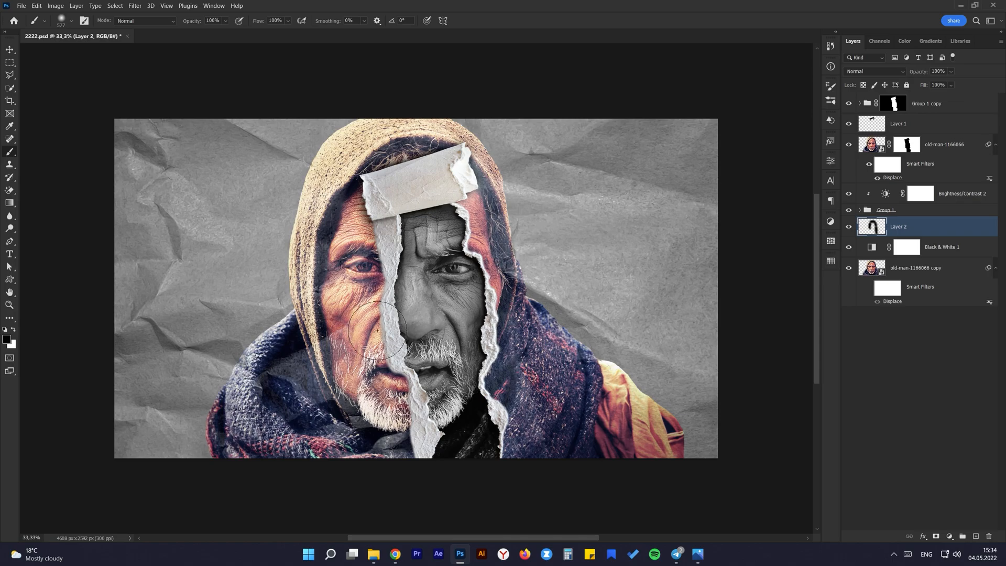
pyautogui.moveTo(382, 370)
pyautogui.mouseDown()
pyautogui.moveTo(407, 415)
pyautogui.moveTo(410, 465)
pyautogui.moveTo(374, 448)
pyautogui.mouseUp()
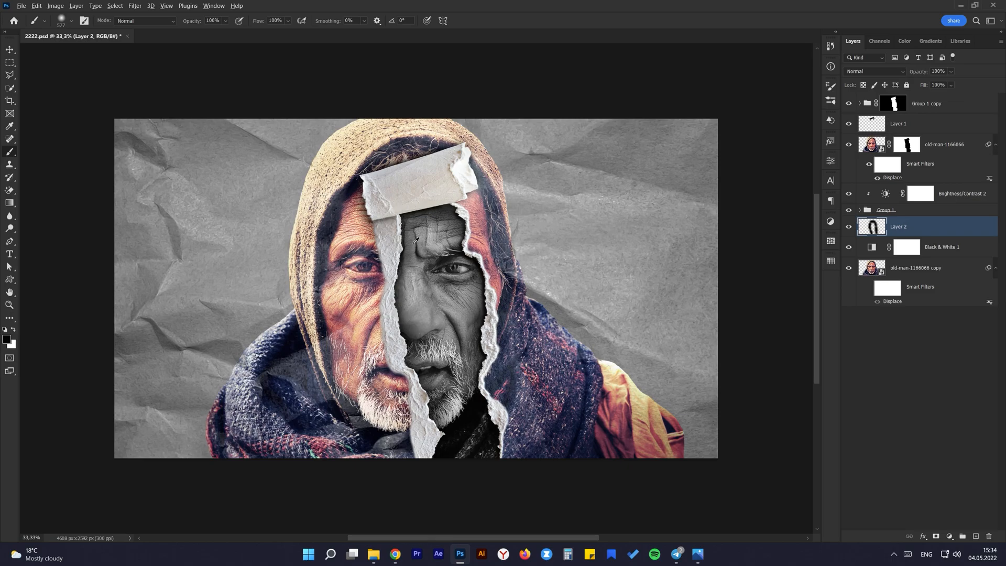
pyautogui.scroll(-1, 414, 241)
pyautogui.moveTo(410, 236); pyautogui.dragTo(432, 248)
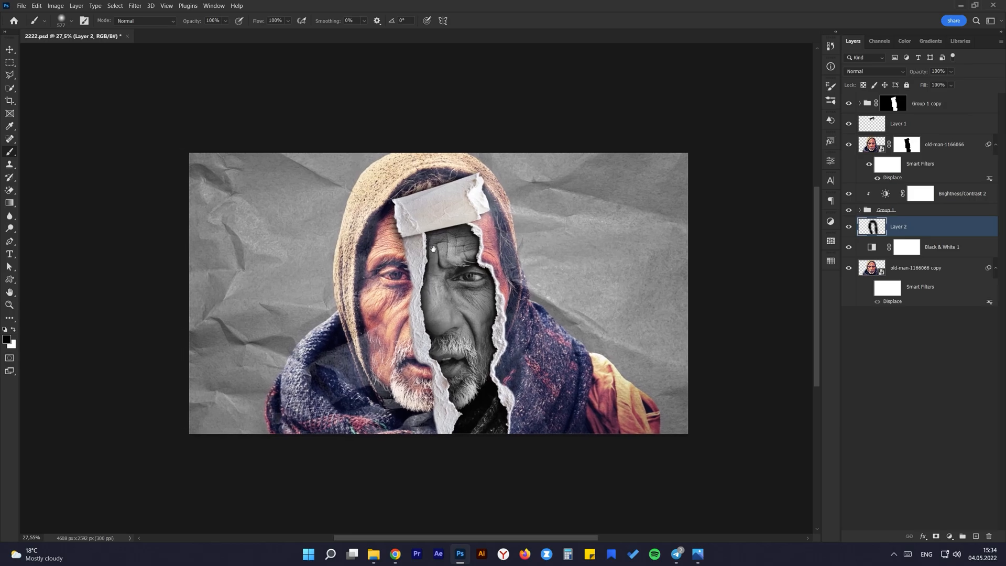
pyautogui.moveTo(429, 285); pyautogui.dragTo(419, 294)
pyautogui.scroll(3, 416, 299)
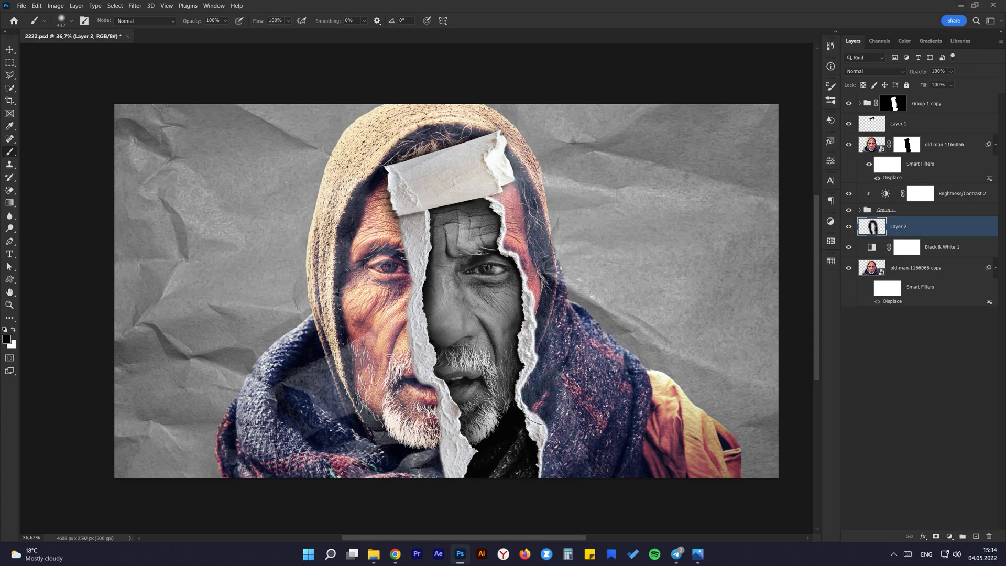
pyautogui.moveTo(523, 273); pyautogui.dragTo(538, 273)
pyautogui.click(549, 312)
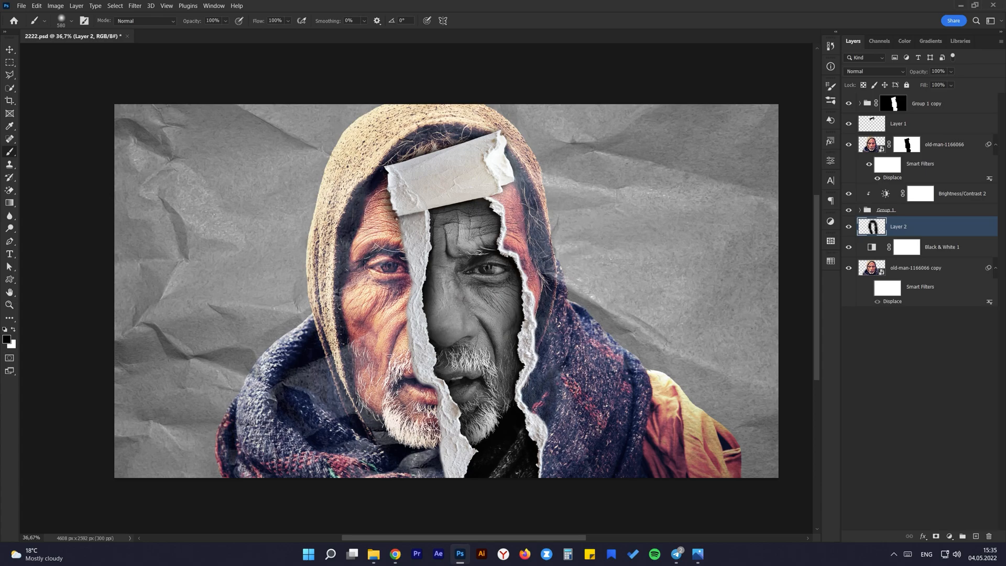
pyautogui.scroll(-1, 456, 259)
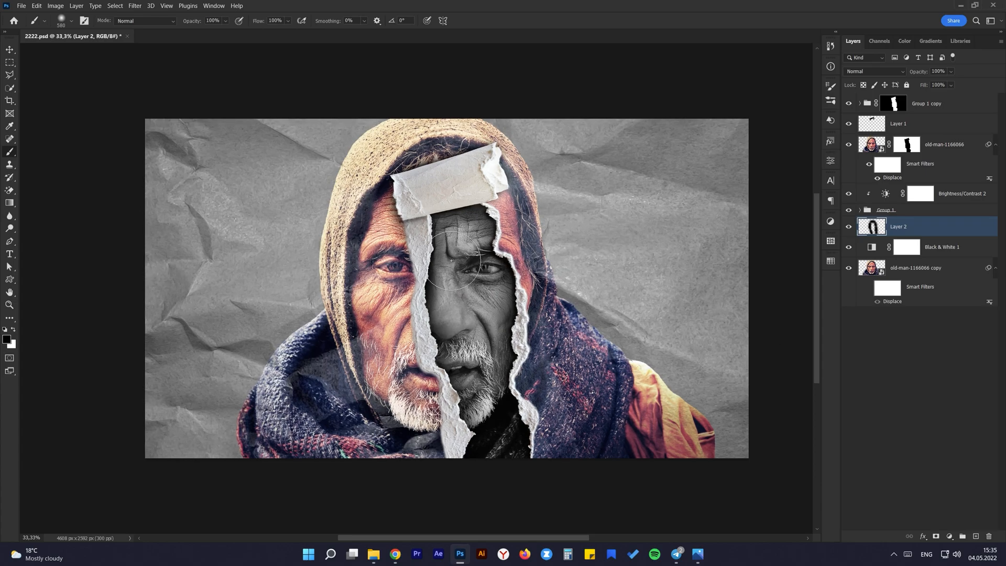
# Lower the opacity of the Layer 2 shadow layer to about 95%
pyautogui.press('v')
pyautogui.scroll(-1, 434, 261)
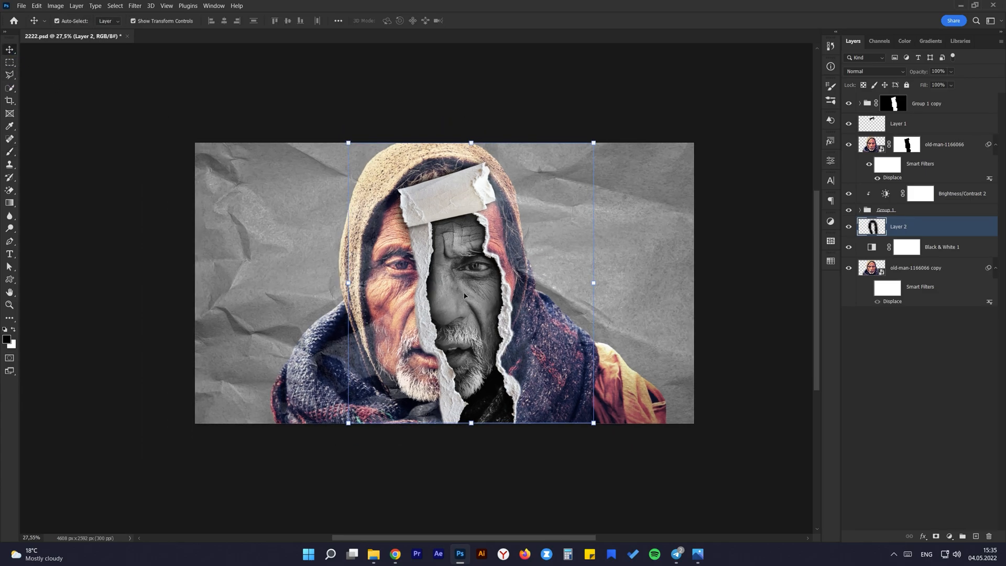
pyautogui.click(678, 344)
pyautogui.scroll(1, 430, 299)
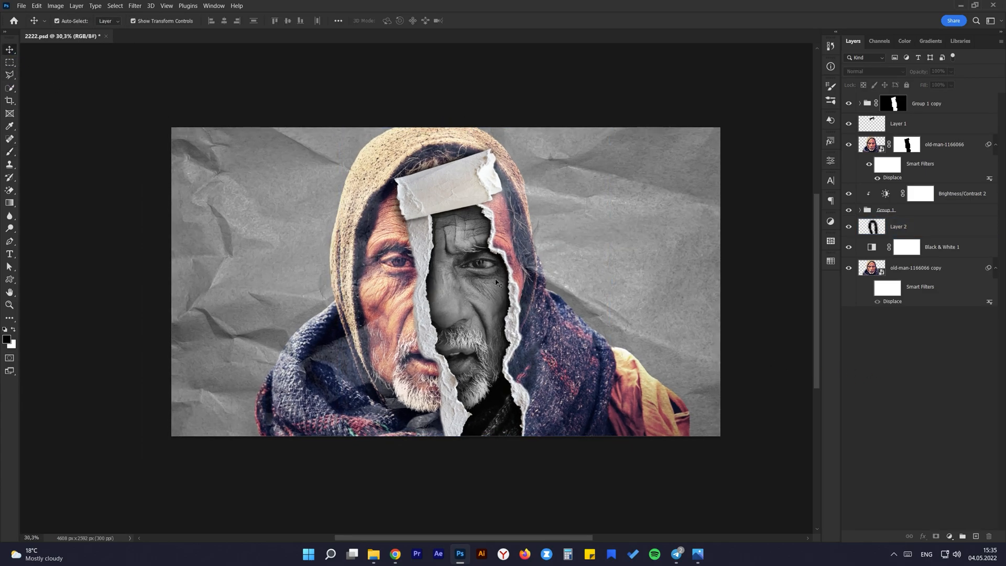
pyautogui.click(872, 229)
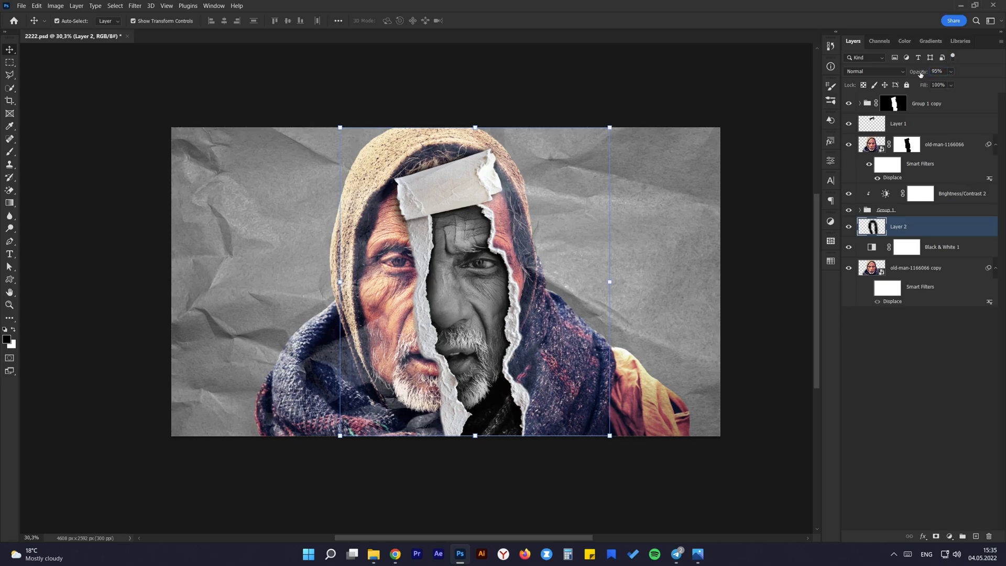
pyautogui.click(902, 347)
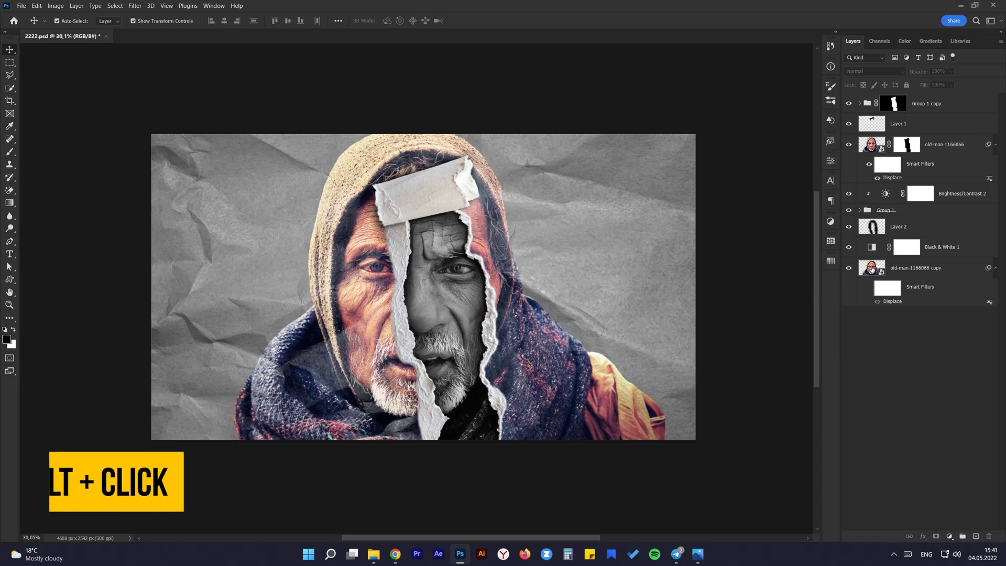
# Load the old-man-1166066 copy outline as a selection and group all layers from that copy up to Group 1 copy
pyautogui.keyDown('ctrl'); pyautogui.click(870, 270); pyautogui.keyUp('ctrl')
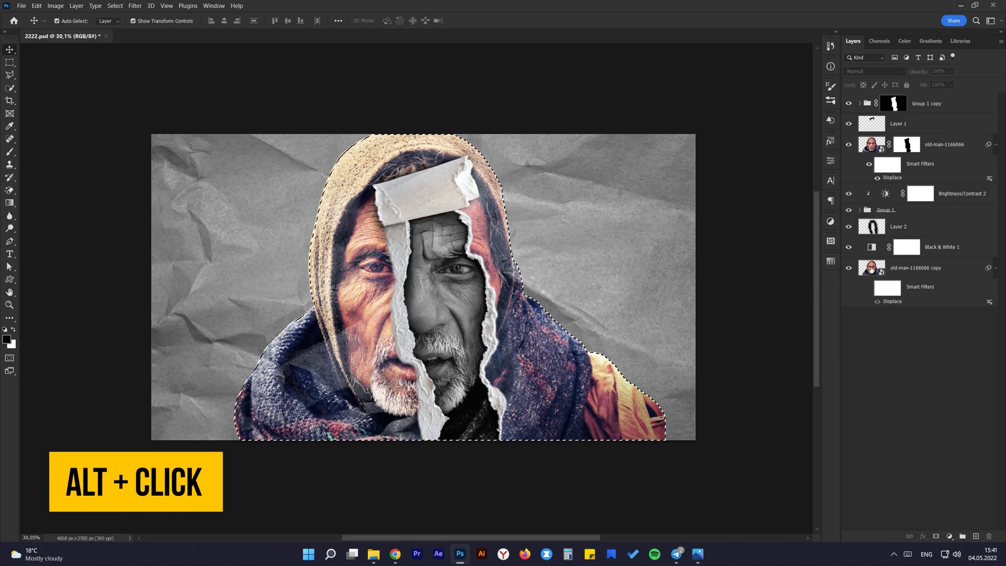
pyautogui.click(949, 268)
pyautogui.keyDown('shift'); pyautogui.click(955, 105); pyautogui.keyUp('shift')
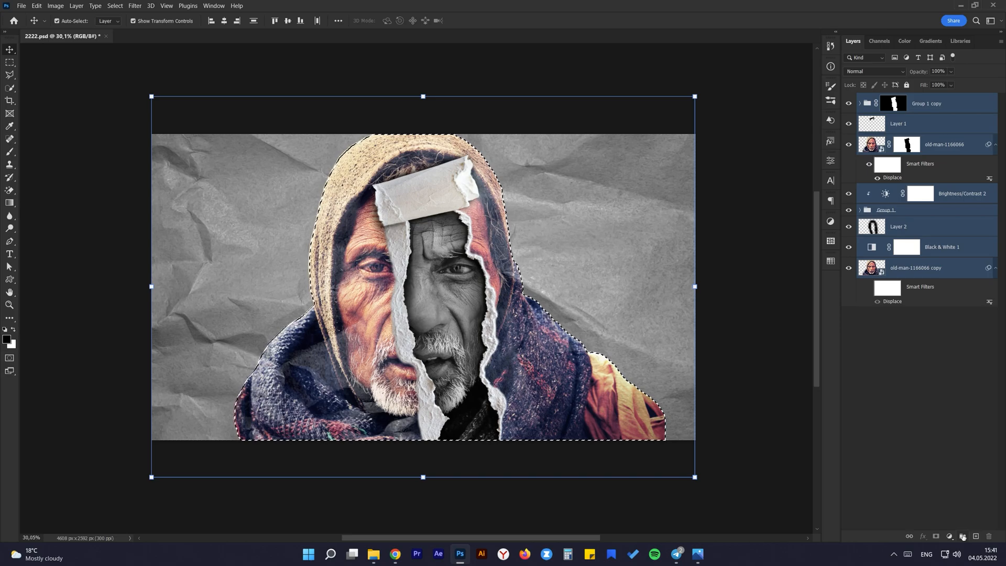
pyautogui.hotkey('ctrl', 'g')
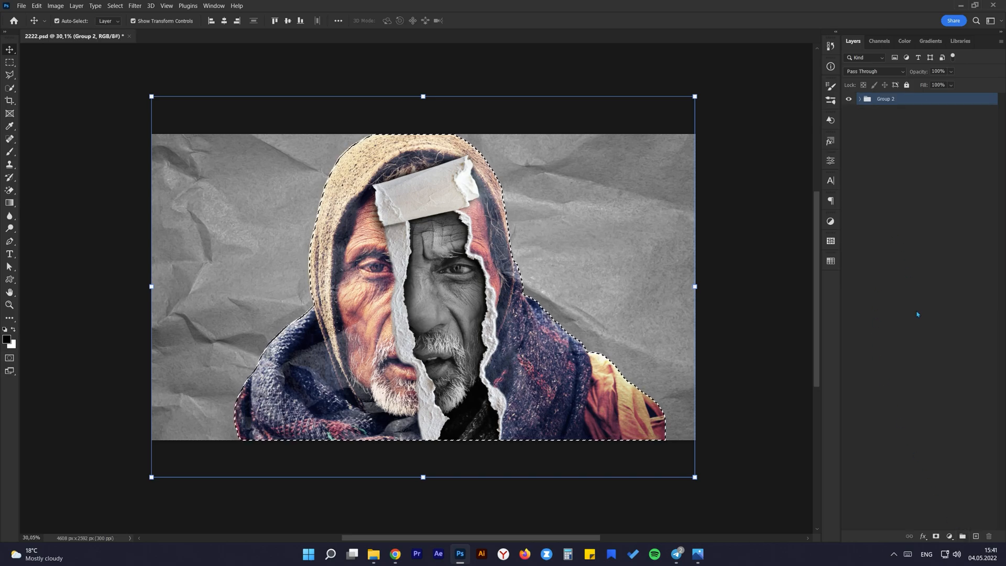
# Mask Group 2 with the portrait-outline selection and set the group's blend mode to Normal
pyautogui.click(936, 537)
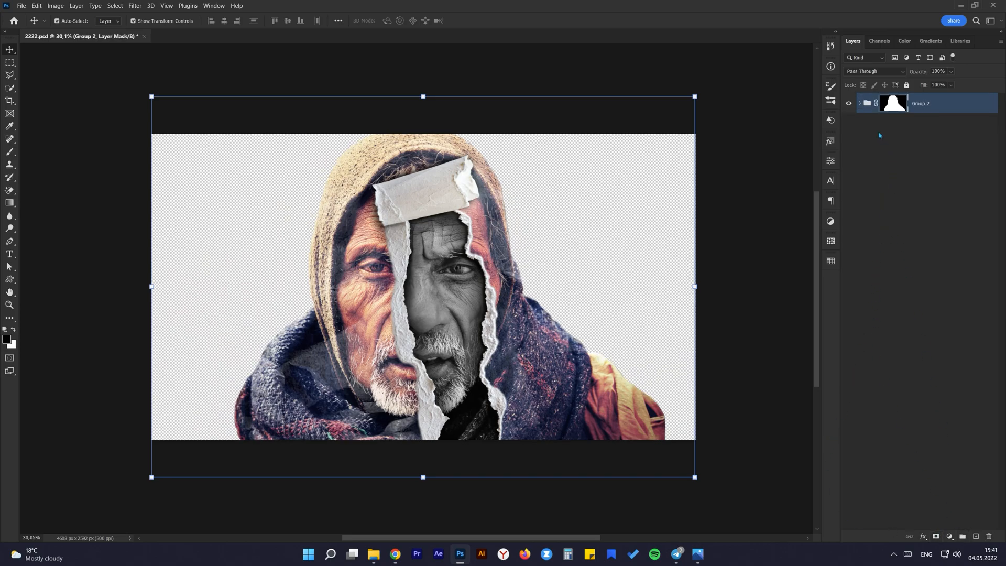
pyautogui.click(882, 74)
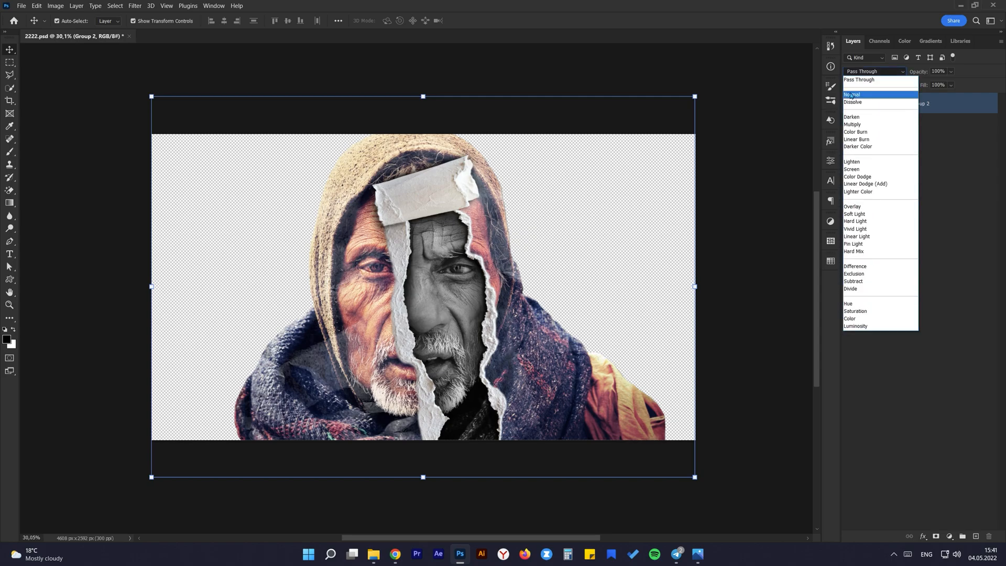
pyautogui.click(853, 95)
# Add a black Solid Color fill layer and place it beneath Group 2 as the background
pyautogui.click(949, 537)
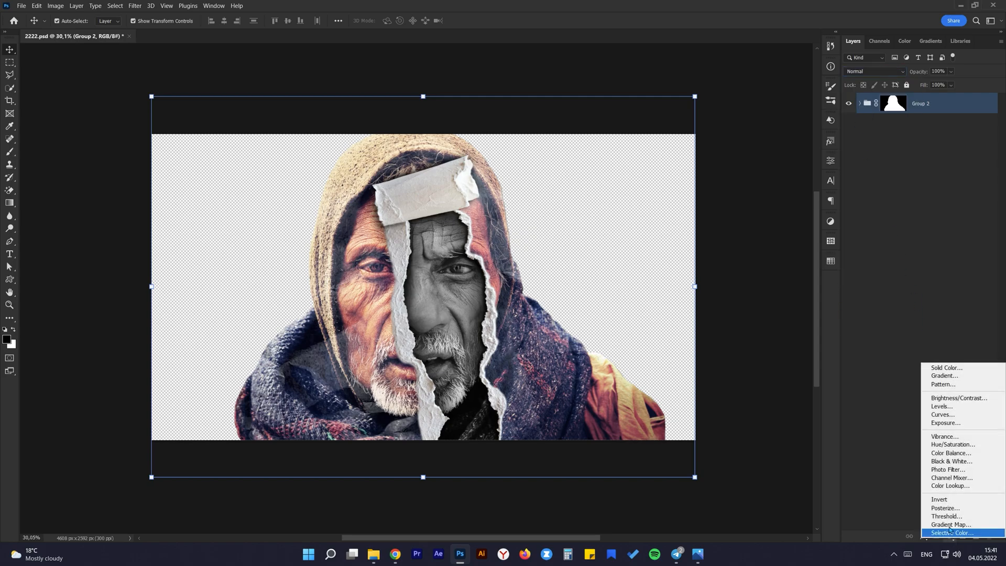
pyautogui.click(936, 367)
pyautogui.click(899, 259)
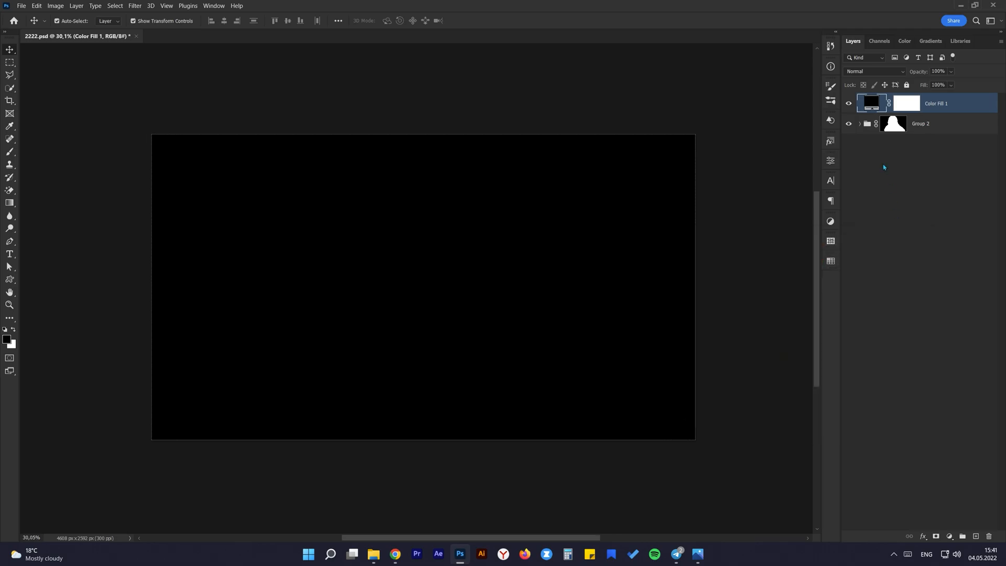
pyautogui.moveTo(872, 105); pyautogui.dragTo(880, 205)
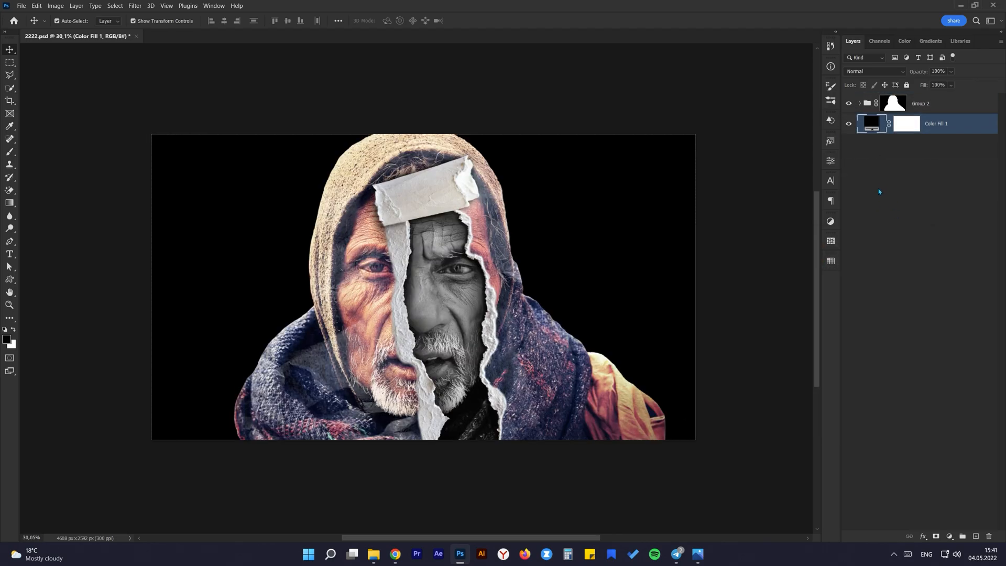
# Change the background fill layer's color to the warm tan d29778 by sampling tones from the portrait
pyautogui.doubleClick(873, 124)
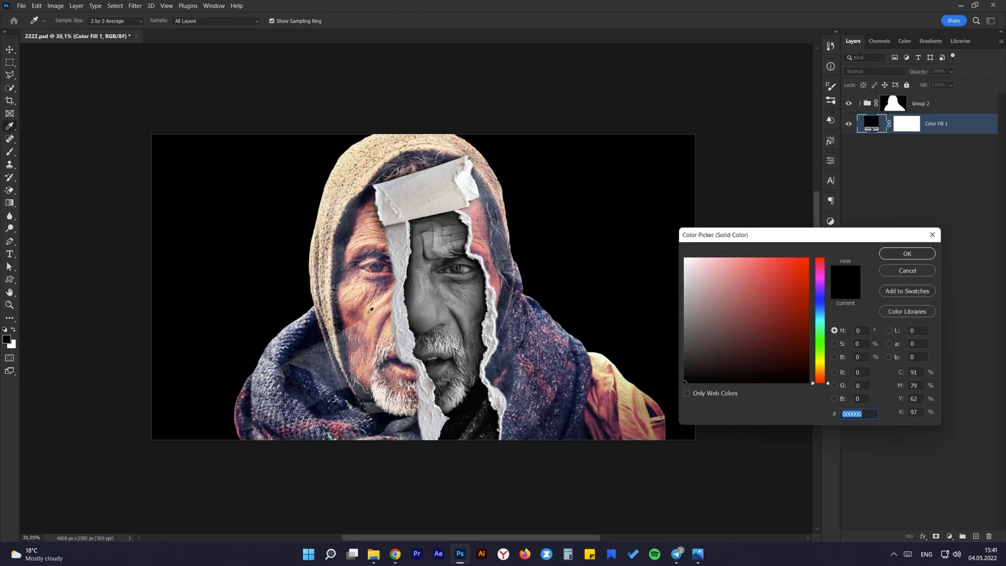
pyautogui.click(385, 300)
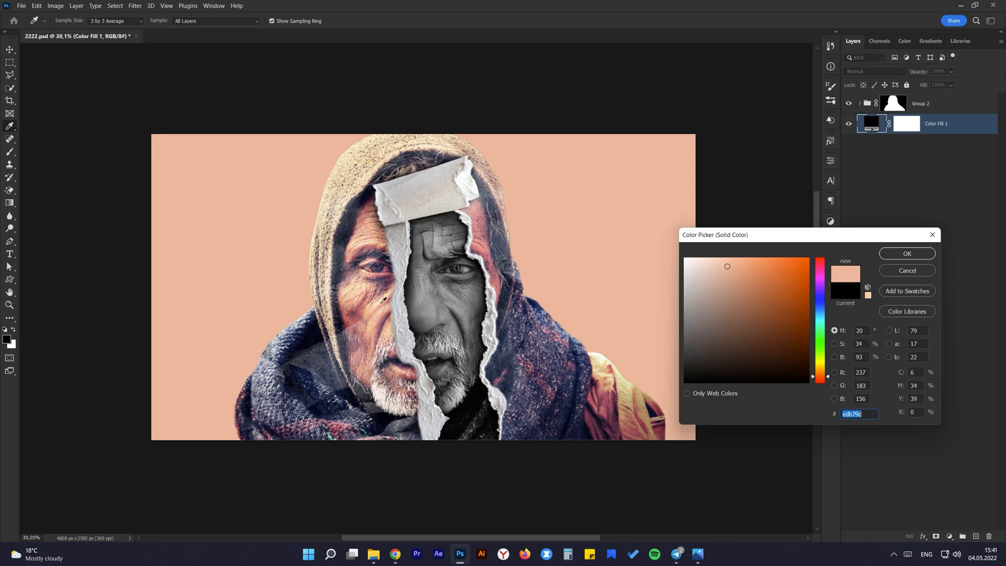
pyautogui.click(360, 301)
pyautogui.click(357, 304)
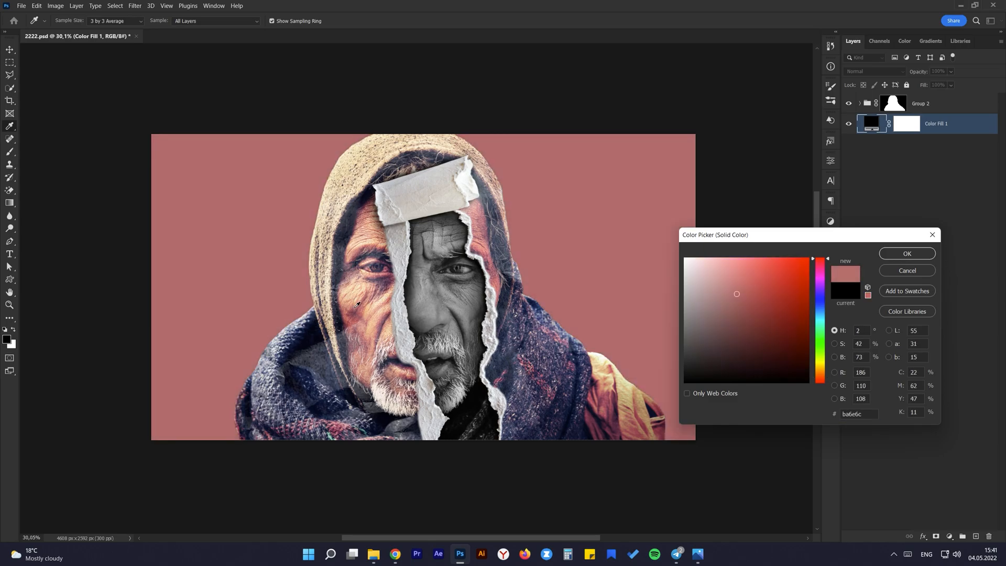
pyautogui.click(611, 380)
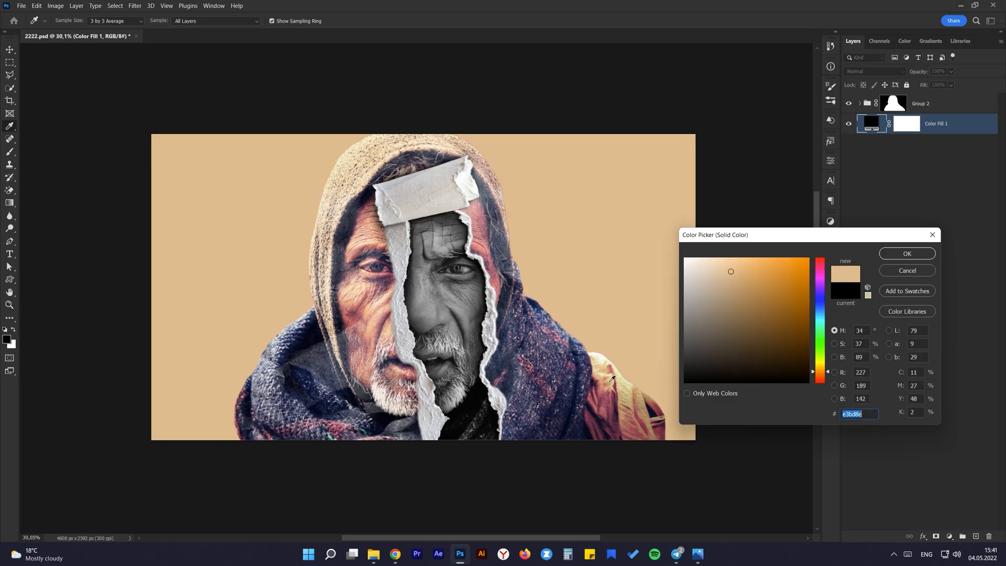
pyautogui.moveTo(610, 386); pyautogui.dragTo(607, 390)
pyautogui.click(608, 386)
pyautogui.click(608, 387)
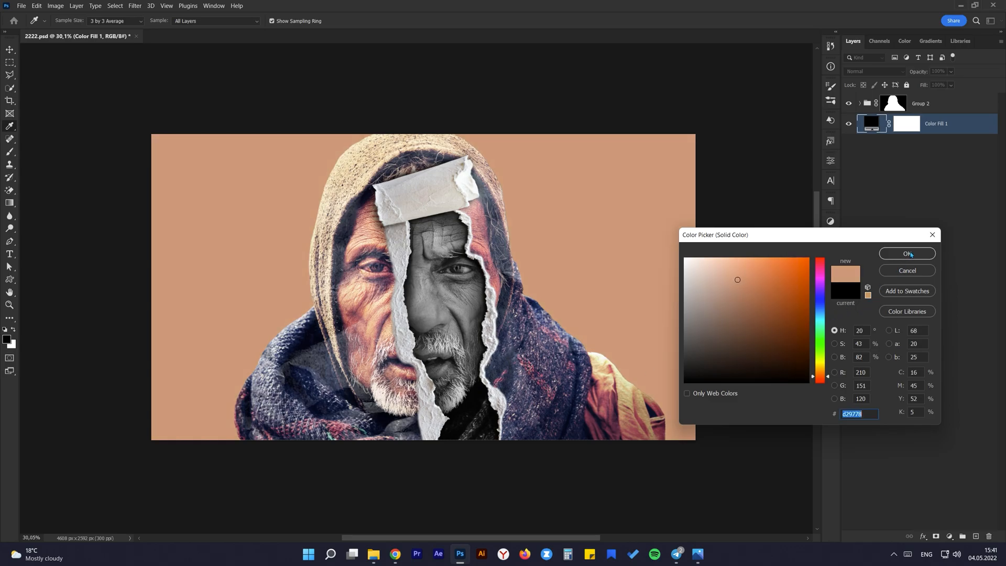
pyautogui.click(909, 253)
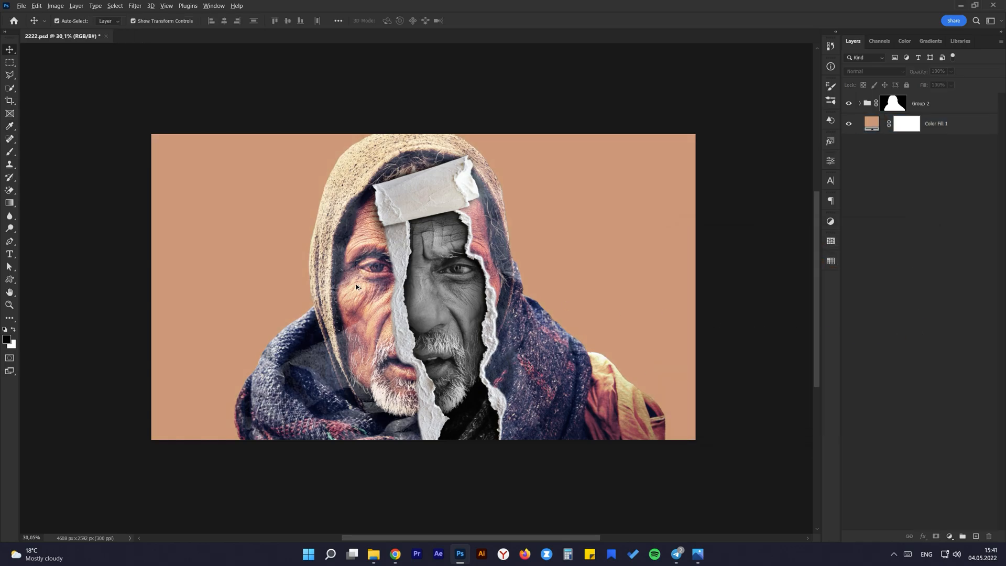
pyautogui.scroll(3, 449, 287)
pyautogui.moveTo(465, 331)
pyautogui.mouseDown()
pyautogui.moveTo(467, 287)
pyautogui.moveTo(465, 330)
pyautogui.mouseUp()
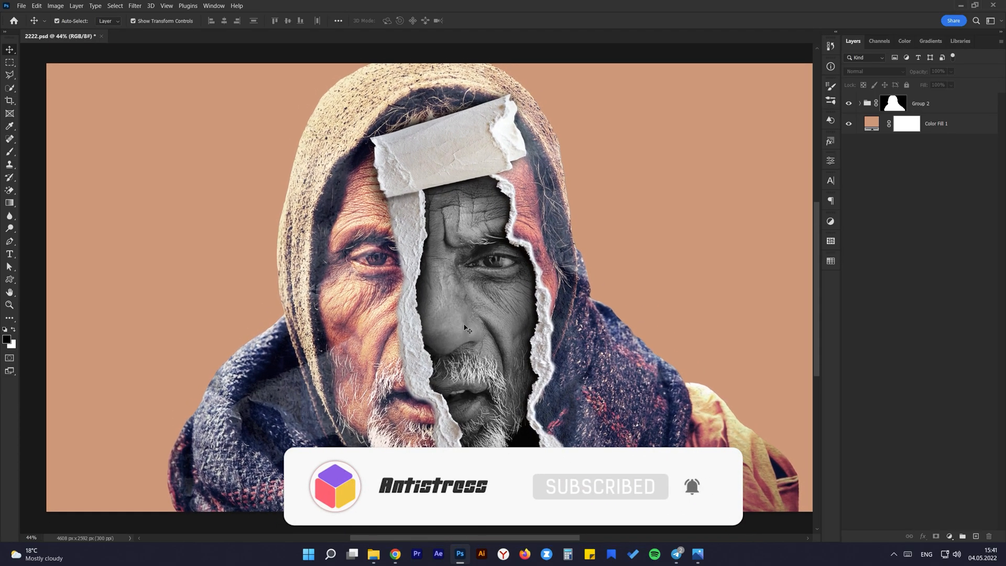
pyautogui.scroll(-1, 463, 316)
pyautogui.scroll(-1, 462, 316)
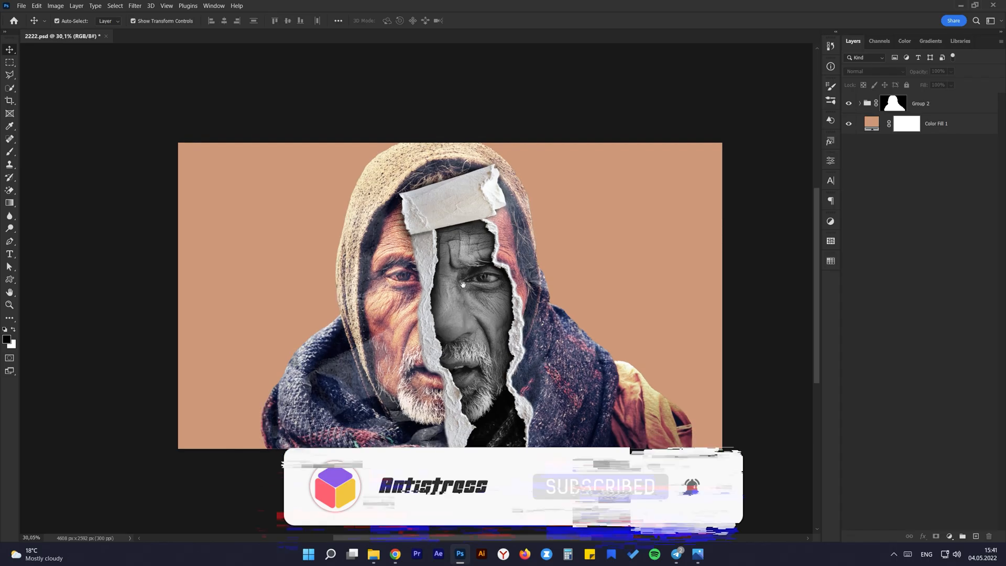